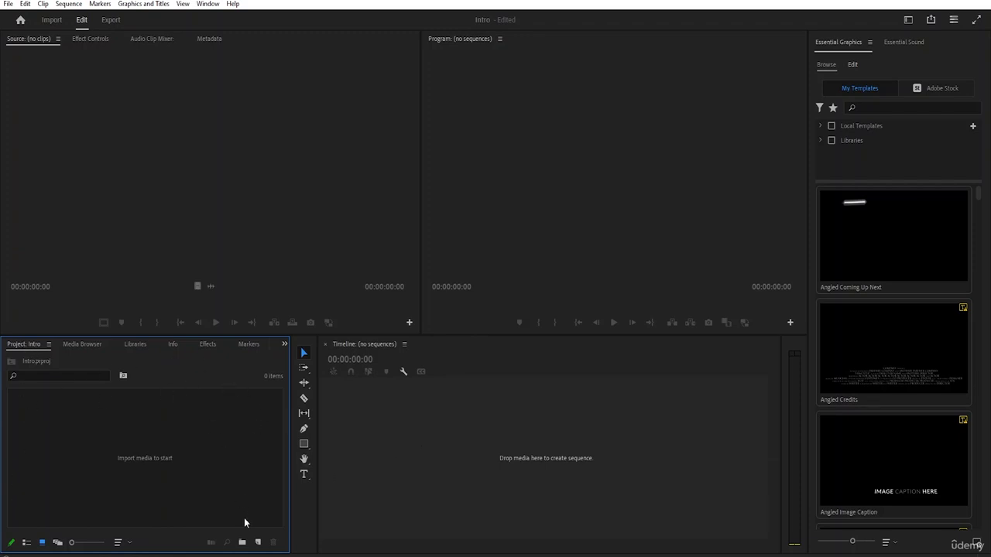
{"action": "left_click", "coordinate": [11, 5]}
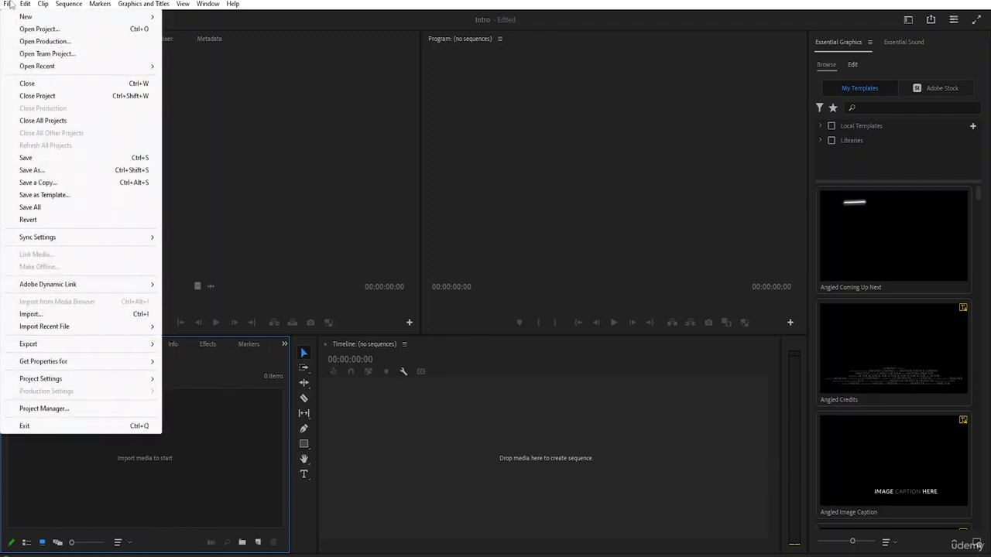
{"action": "mouse_move", "coordinate": [29, 20]}
{"action": "left_click", "coordinate": [100, 480]}
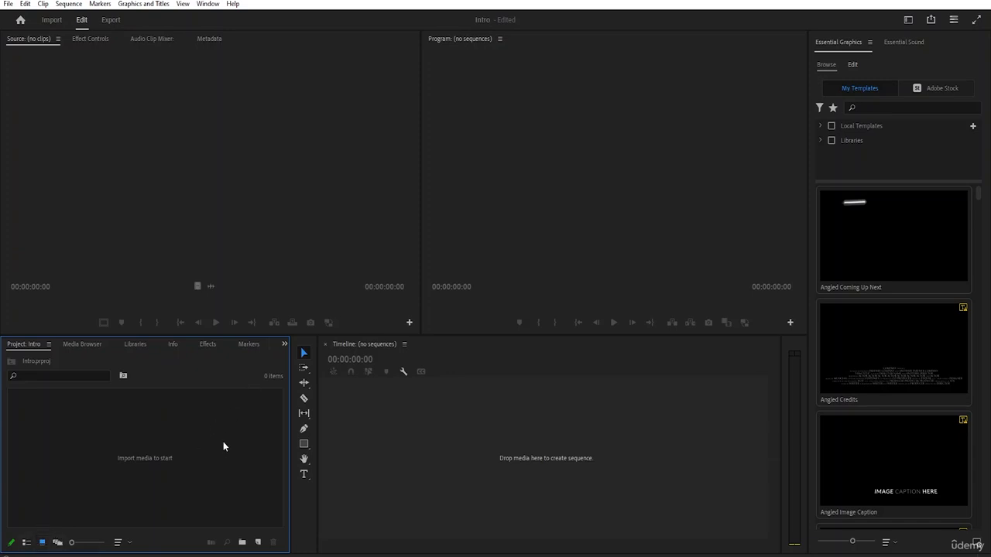
Import all six Pexels video clips from the Adobe Photoshop Beginner Tutorial Resource File folder on the Desktop.
{"action": "double_click", "coordinate": [141, 460]}
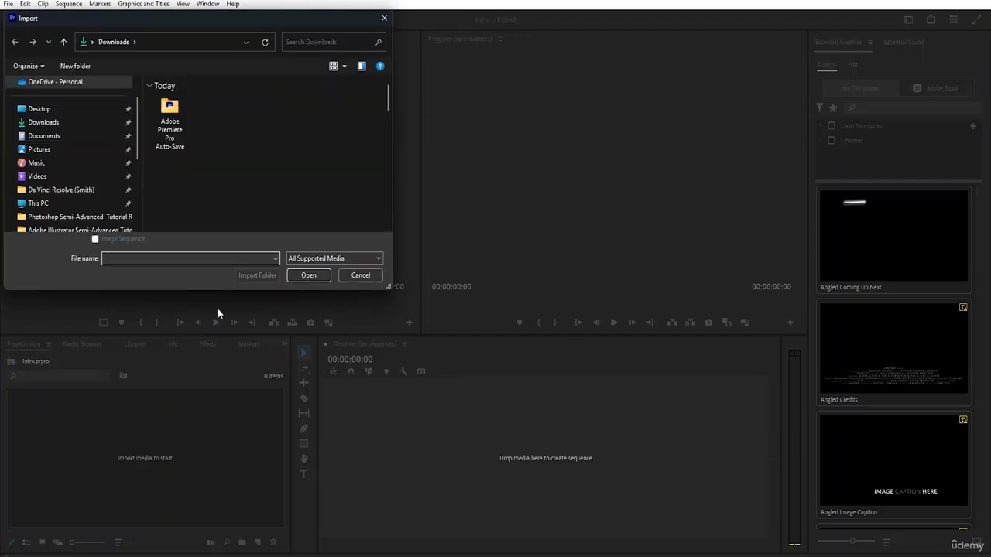
{"action": "left_click", "coordinate": [62, 108]}
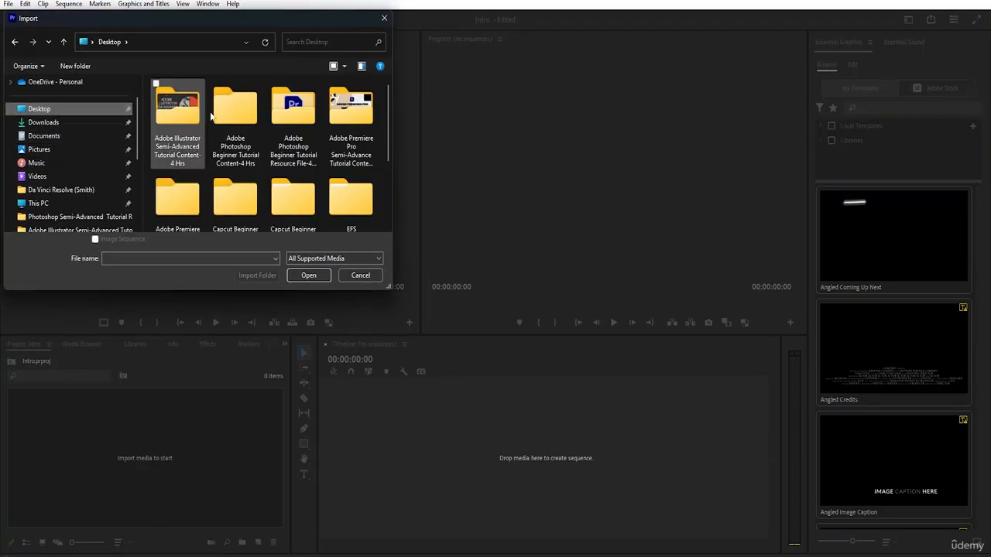
{"action": "double_click", "coordinate": [307, 163]}
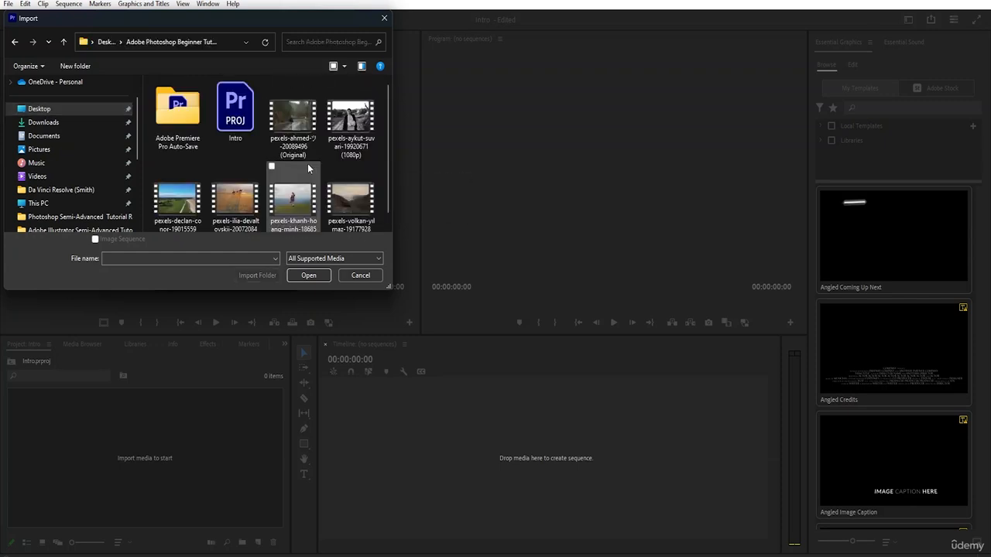
{"action": "scroll", "coordinate": [298, 157], "scroll_direction": "down", "scroll_amount": 1}
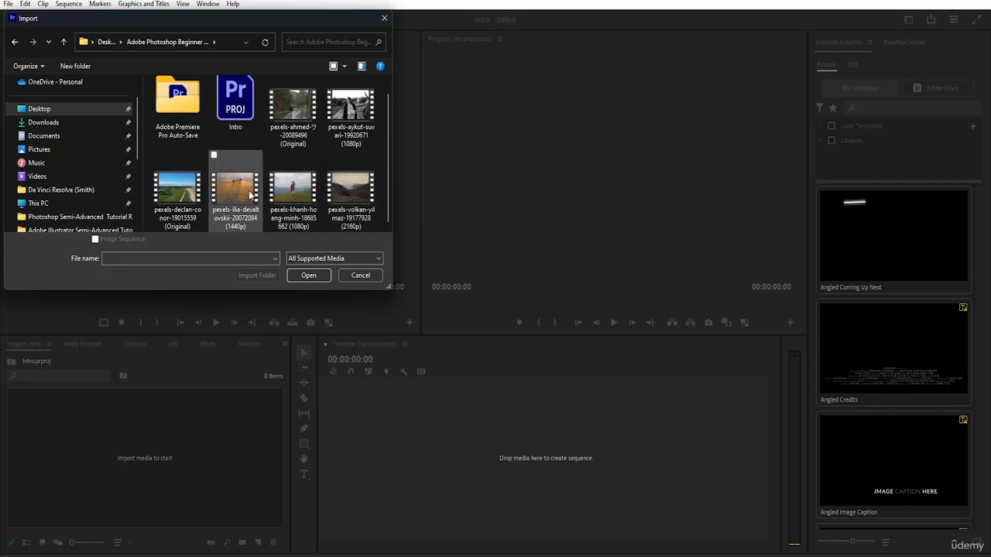
{"action": "left_click", "coordinate": [302, 128]}
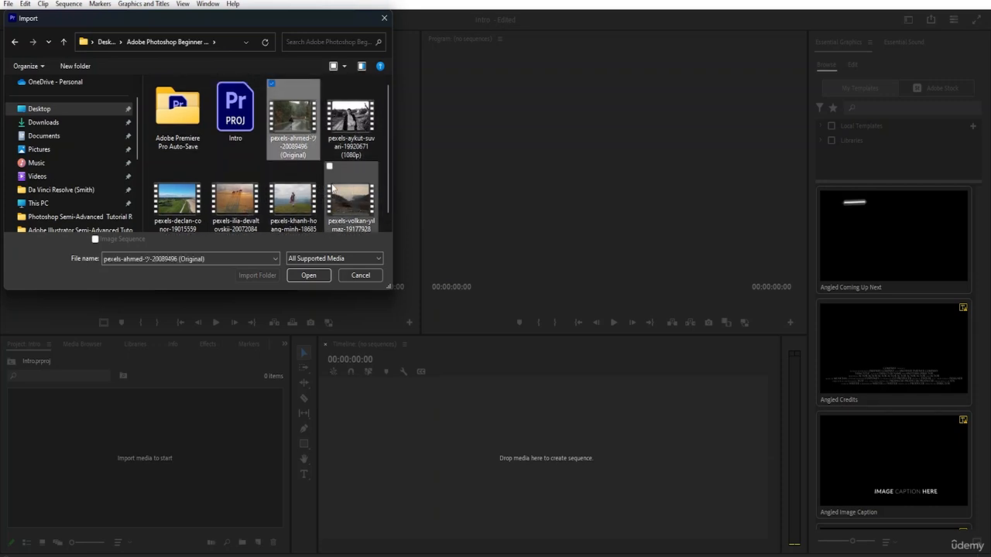
{"action": "scroll", "coordinate": [332, 188], "scroll_direction": "down", "scroll_amount": 1}
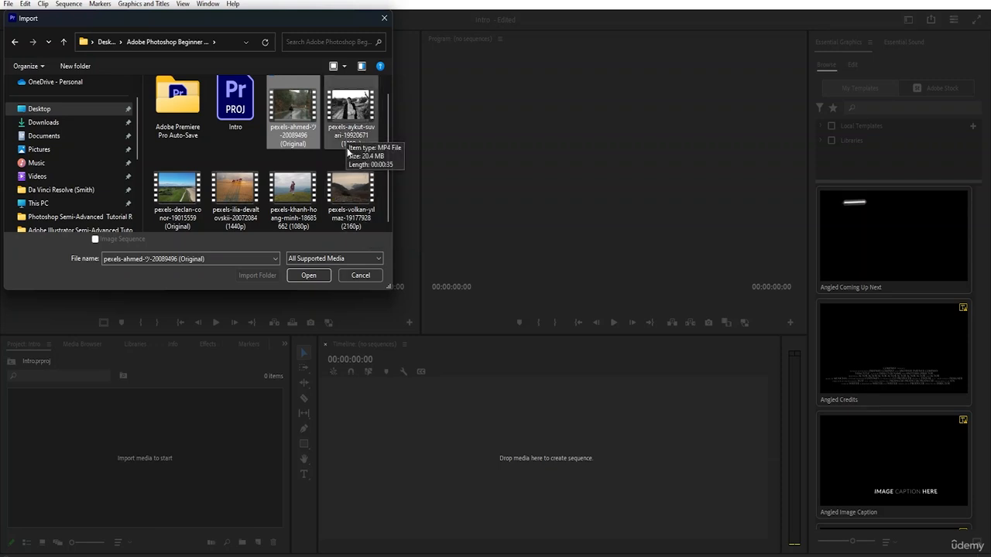
{"action": "left_click", "coordinate": [358, 207], "text": "shift"}
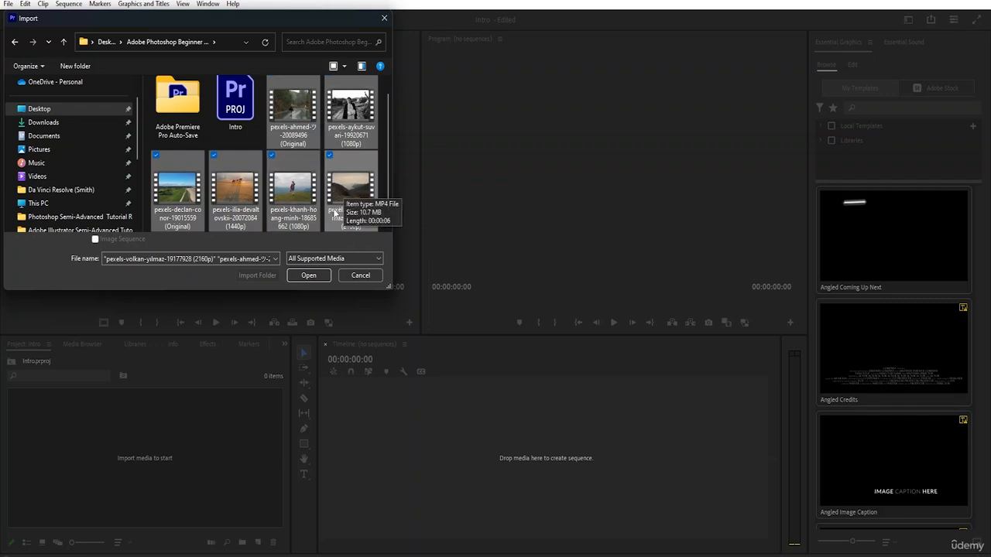
{"action": "scroll", "coordinate": [346, 181], "scroll_direction": "up", "scroll_amount": 1}
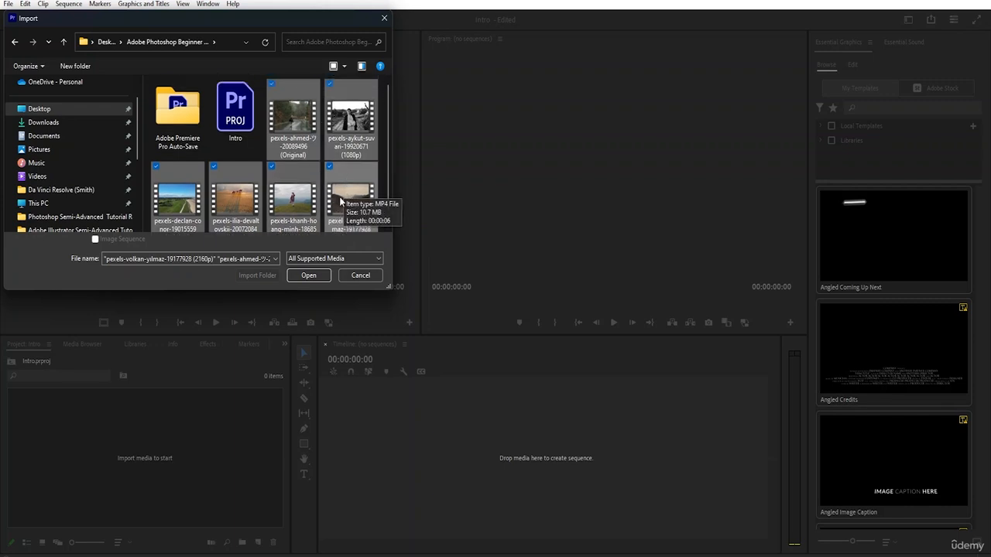
{"action": "left_click", "coordinate": [308, 275]}
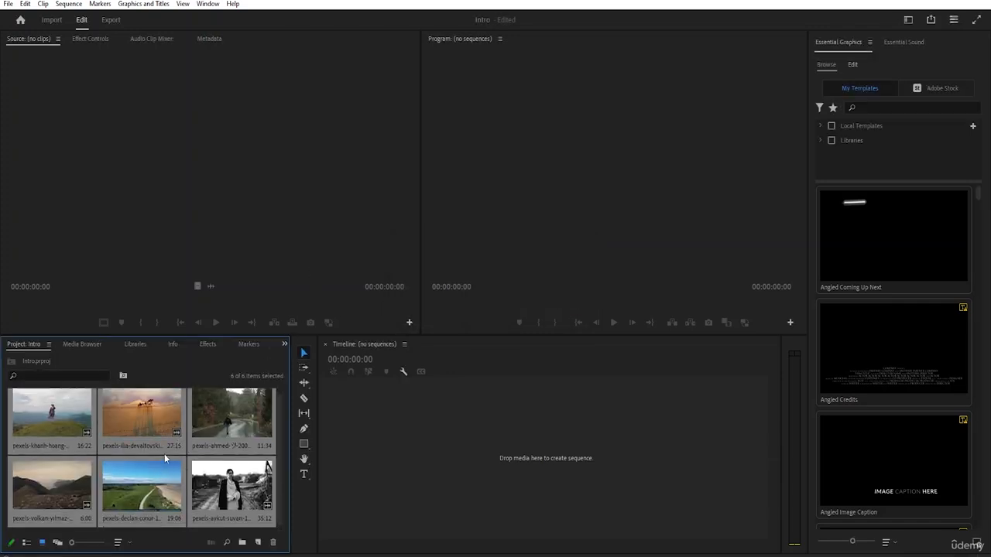
Create a new bin in the project and name it Videos.
{"action": "scroll", "coordinate": [164, 454], "scroll_direction": "up", "scroll_amount": 1}
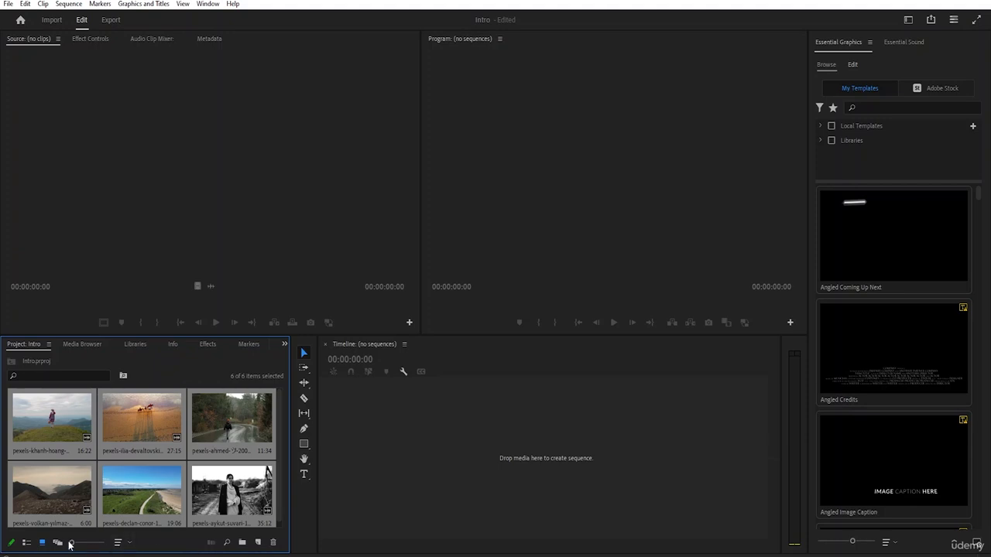
{"action": "left_click", "coordinate": [241, 543]}
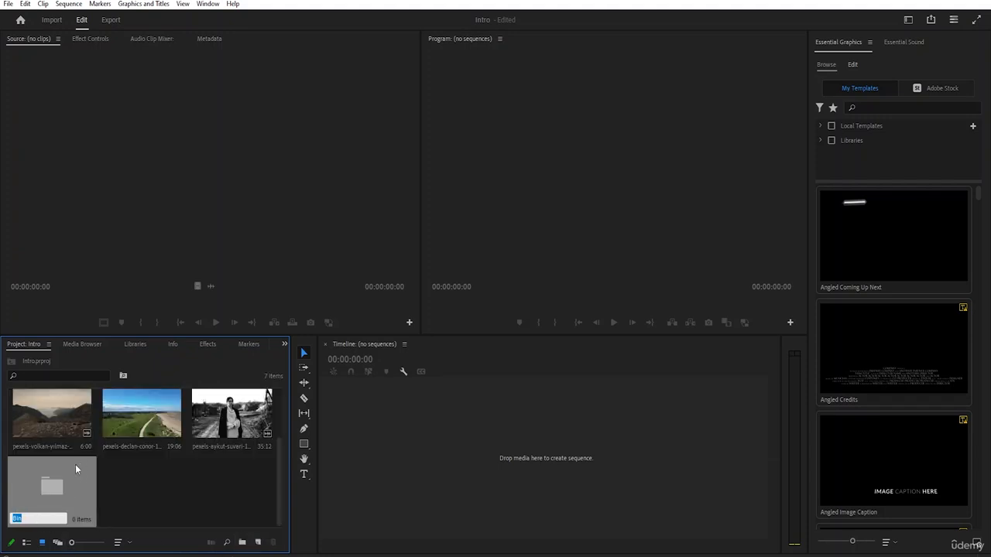
{"action": "left_click", "coordinate": [37, 517]}
{"action": "key", "text": "BackSpace"}
{"action": "left_click", "coordinate": [163, 489]}
{"action": "left_click", "coordinate": [51, 486]}
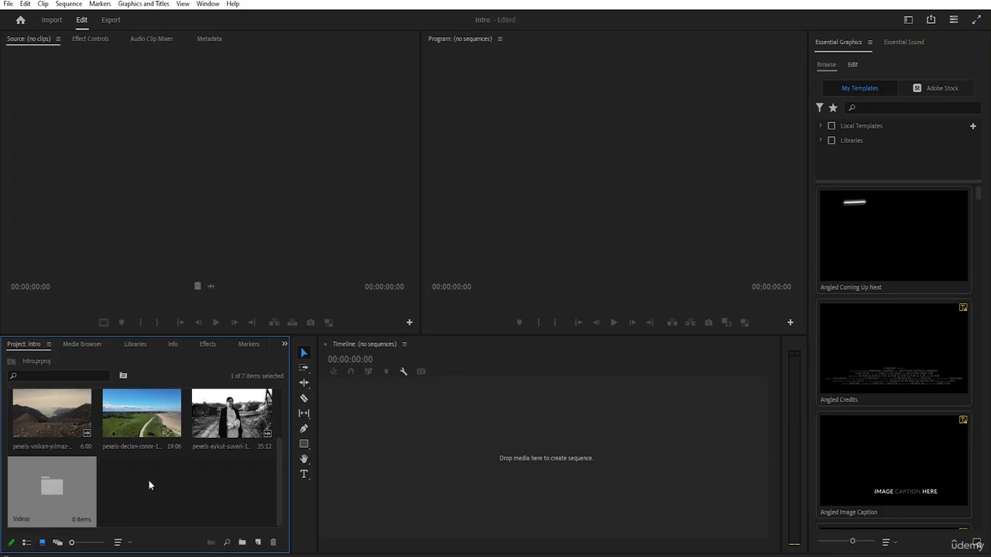
{"action": "left_click", "coordinate": [158, 493]}
Show the project items in list view and move all six imported clips into the Videos bin.
{"action": "scroll", "coordinate": [94, 494], "scroll_direction": "up", "scroll_amount": 2}
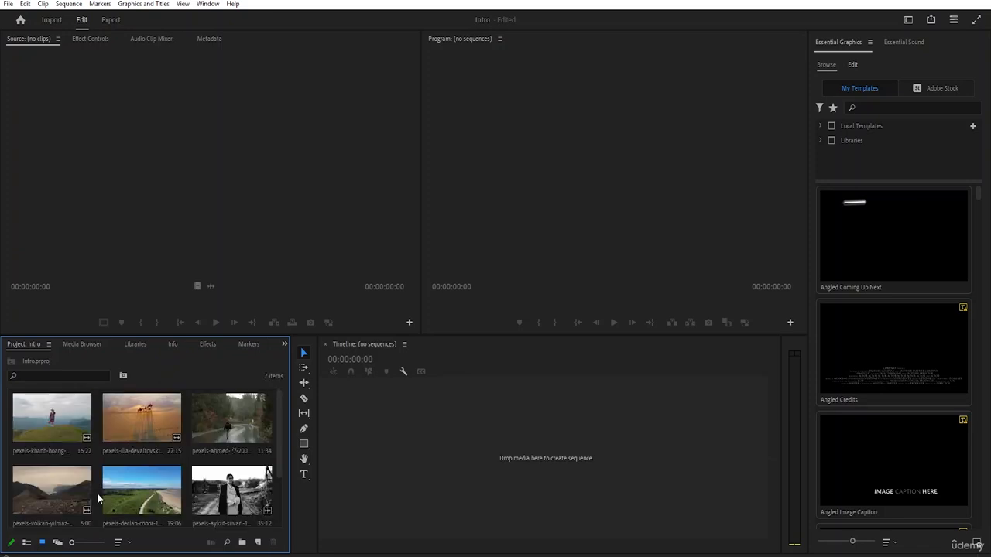
{"action": "left_click", "coordinate": [27, 543]}
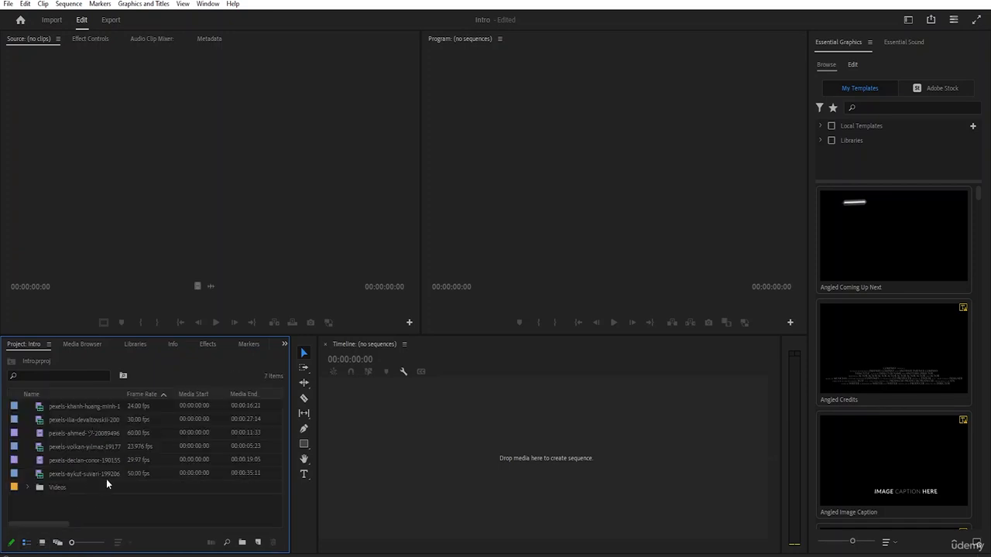
{"action": "left_click", "coordinate": [106, 405]}
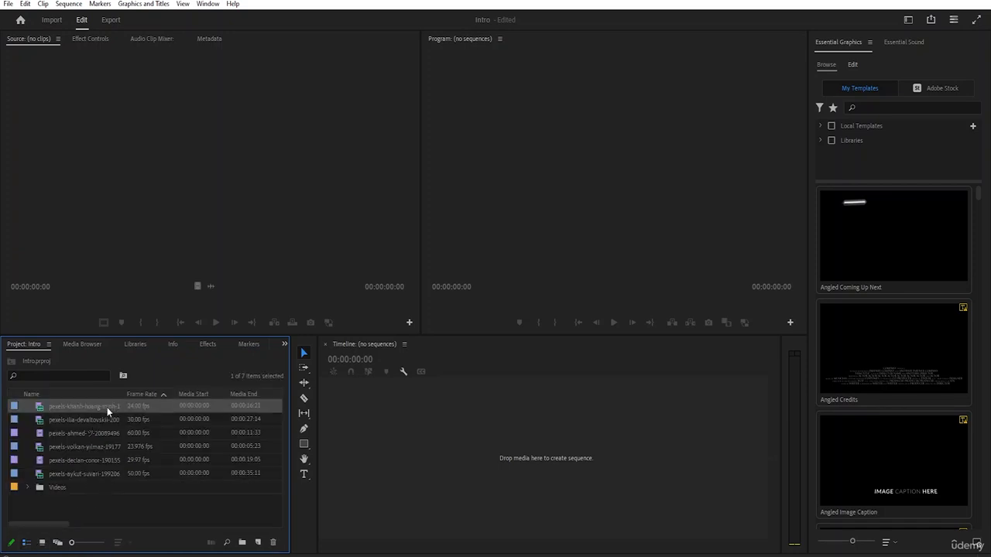
{"action": "left_click", "coordinate": [92, 474], "text": "shift"}
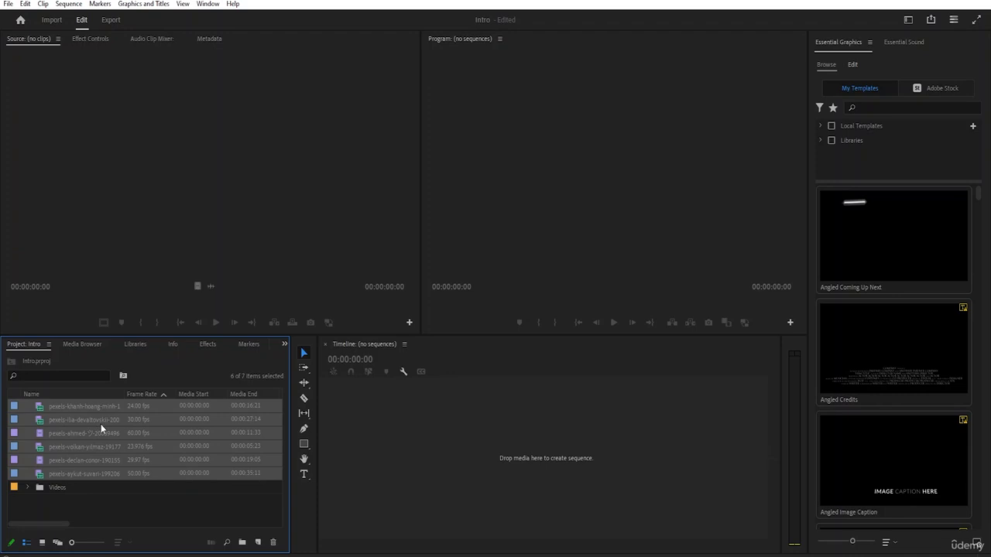
{"action": "left_click_drag", "start_coordinate": [101, 424], "coordinate": [53, 488]}
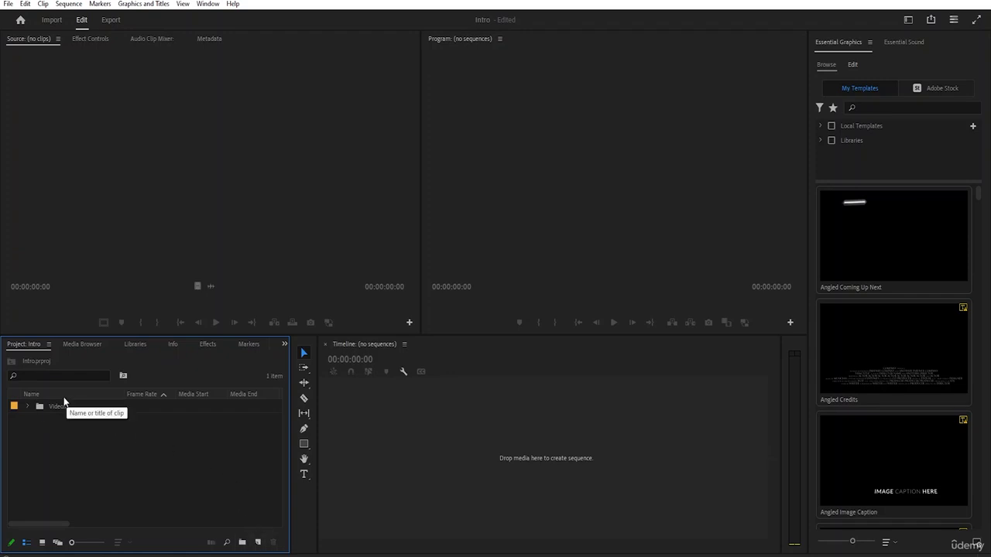
Expand the Videos bin, delete its 23.976 fps clip and collapse the bin again.
{"action": "left_click", "coordinate": [28, 406]}
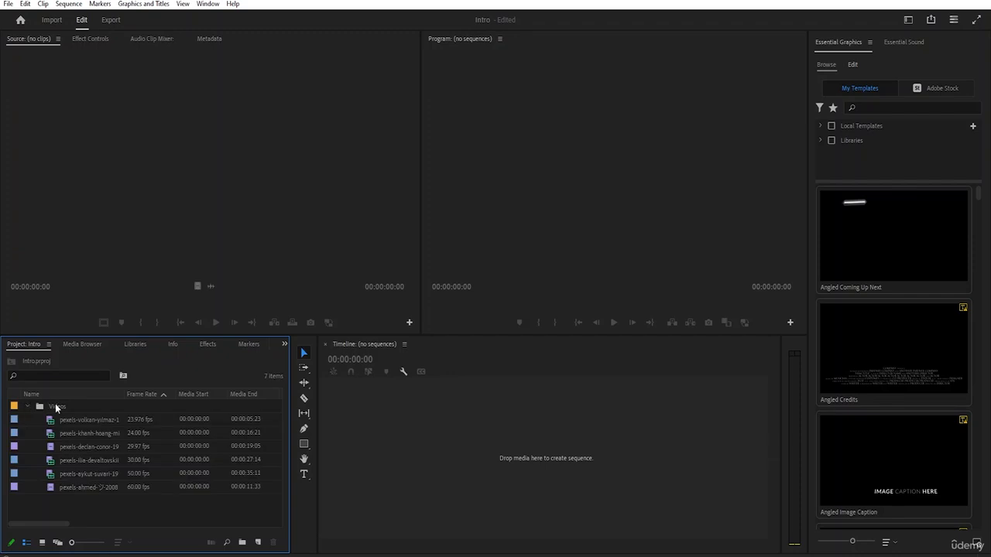
{"action": "left_click", "coordinate": [69, 422]}
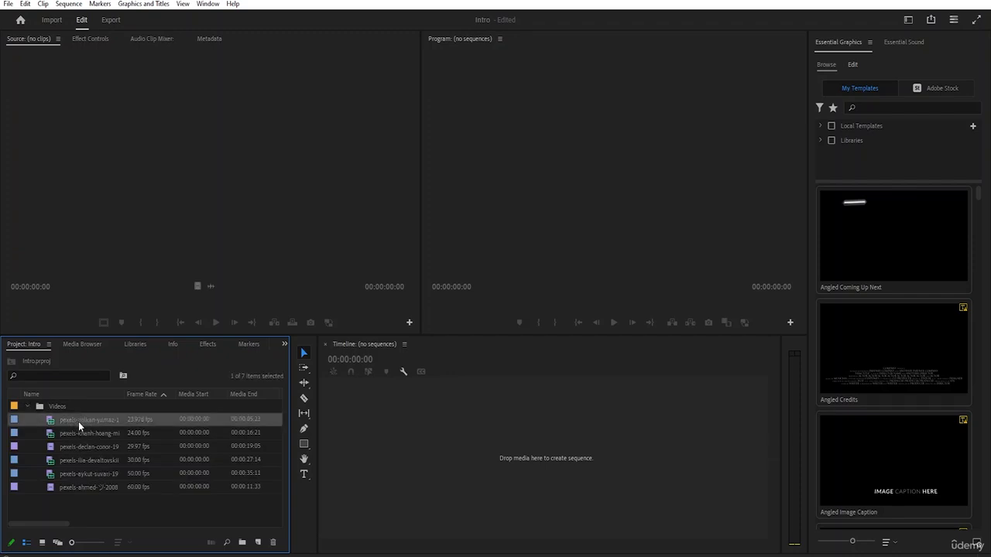
{"action": "left_click", "coordinate": [274, 543]}
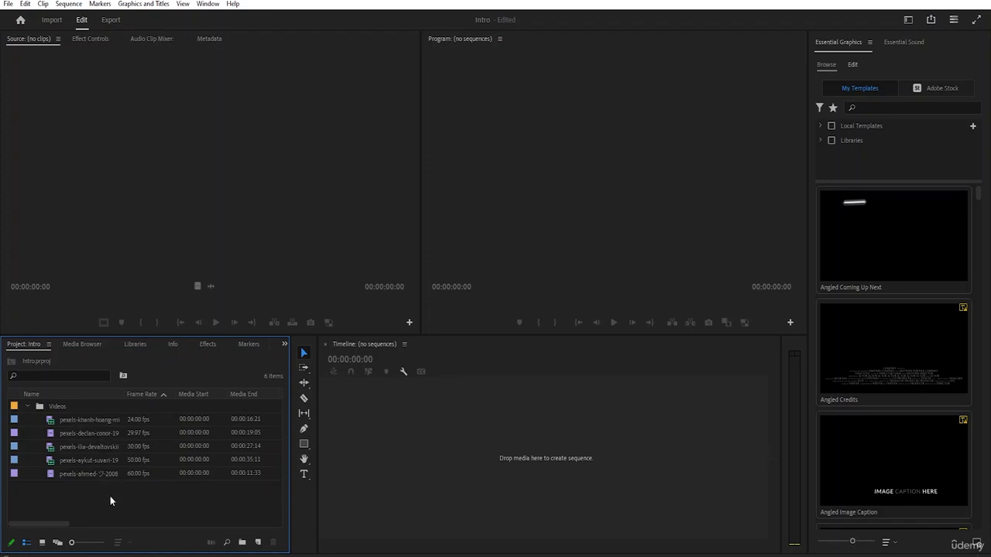
{"action": "left_click", "coordinate": [27, 406]}
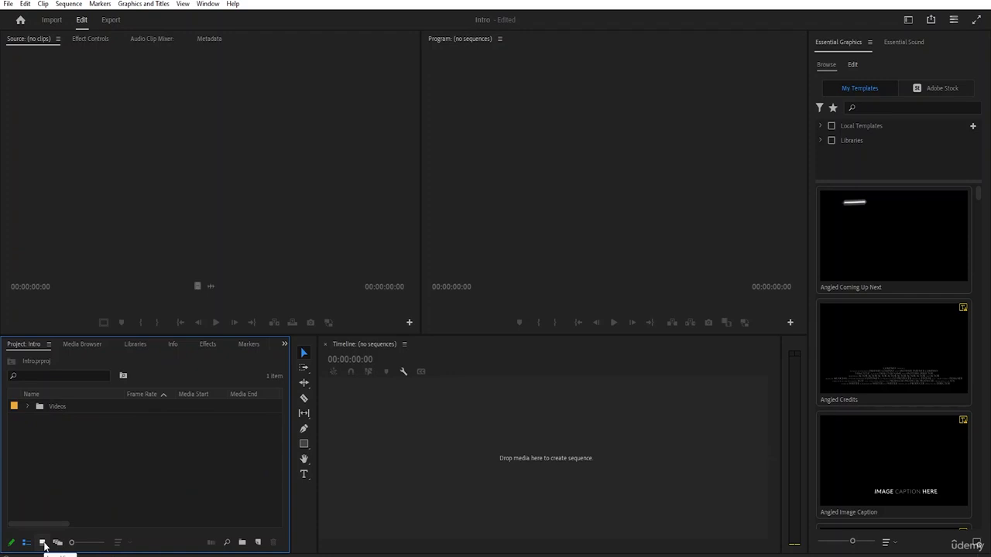
Switch the project to icon view, examine the clips inside the Videos bin and return to the Intro project's root.
{"action": "left_click", "coordinate": [43, 543]}
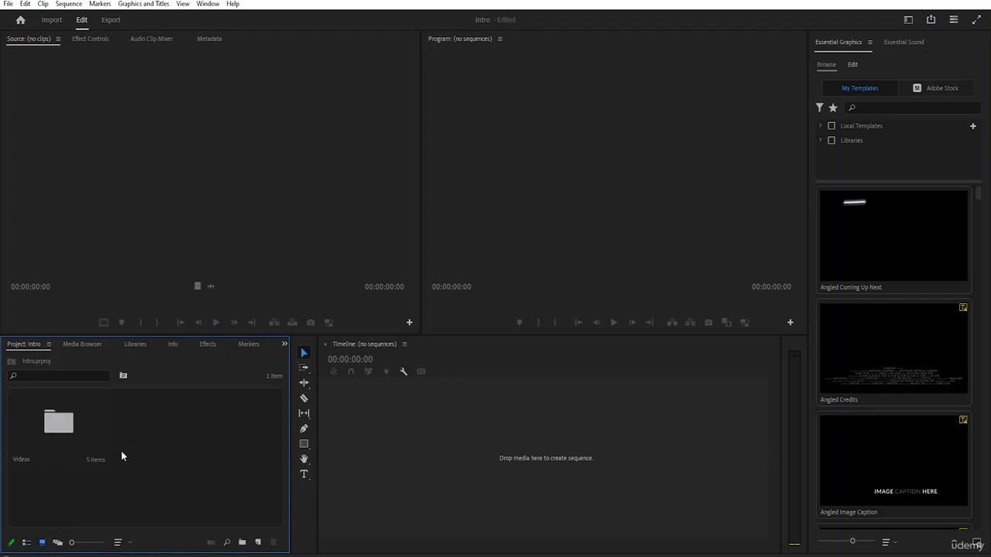
{"action": "double_click", "coordinate": [64, 429]}
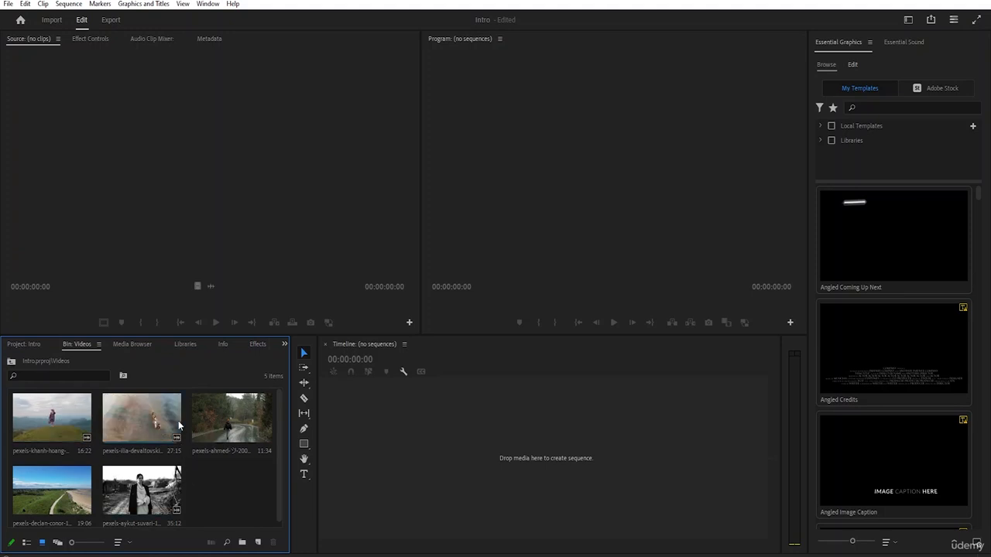
{"action": "scroll", "coordinate": [133, 444], "scroll_direction": "down", "scroll_amount": 1}
{"action": "scroll", "coordinate": [147, 455], "scroll_direction": "up", "scroll_amount": 1}
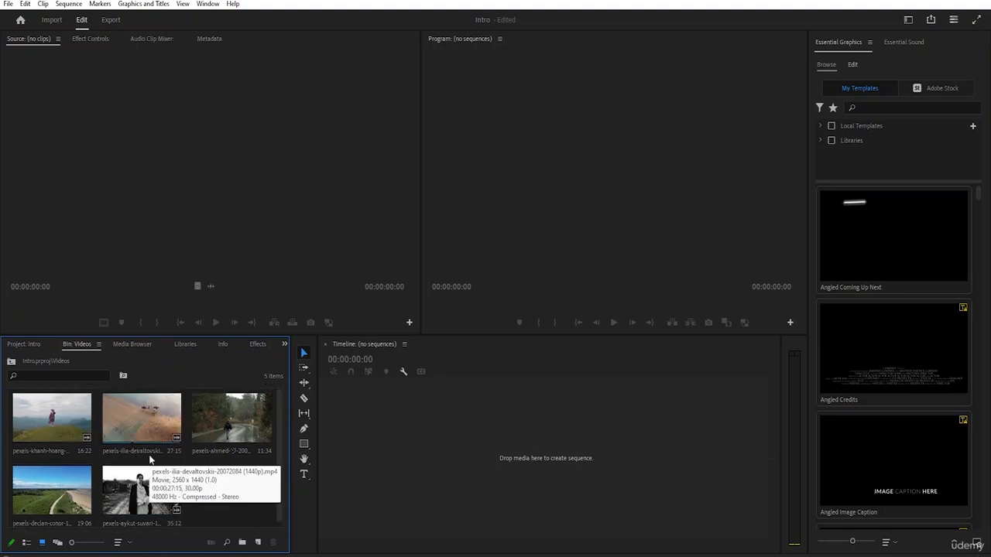
{"action": "scroll", "coordinate": [151, 458], "scroll_direction": "down", "scroll_amount": 1}
{"action": "scroll", "coordinate": [181, 434], "scroll_direction": "up", "scroll_amount": 1}
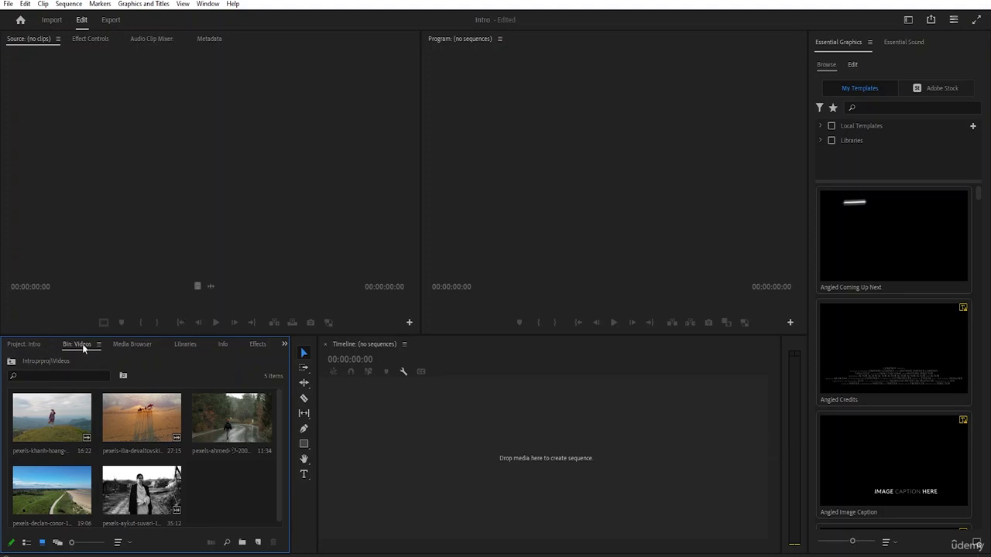
{"action": "left_click", "coordinate": [26, 349]}
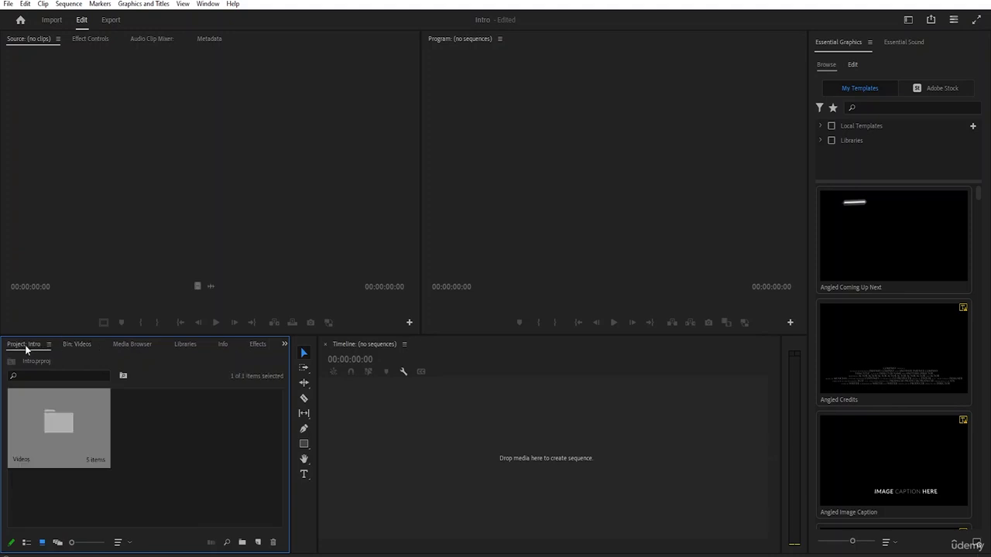
{"action": "left_click", "coordinate": [163, 472]}
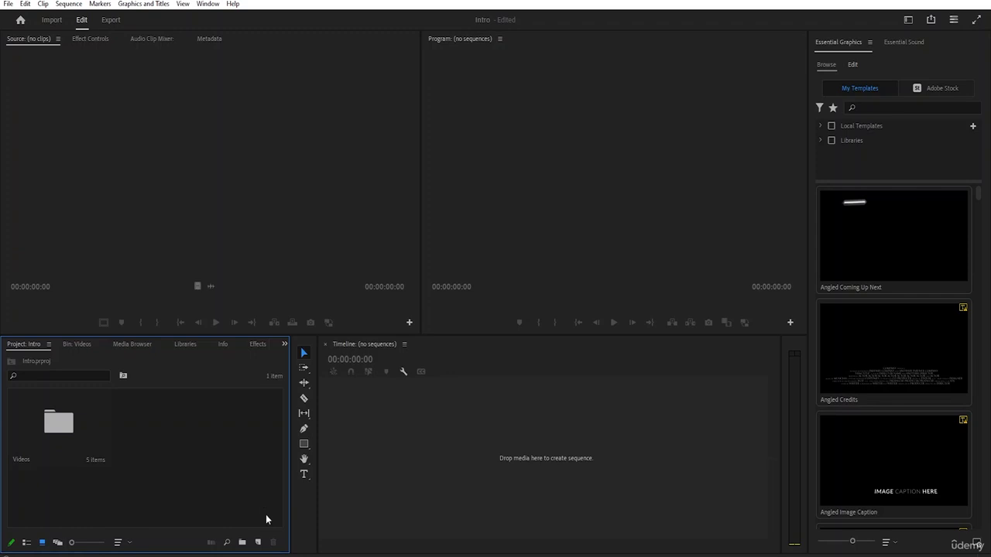
{"action": "left_click", "coordinate": [81, 432]}
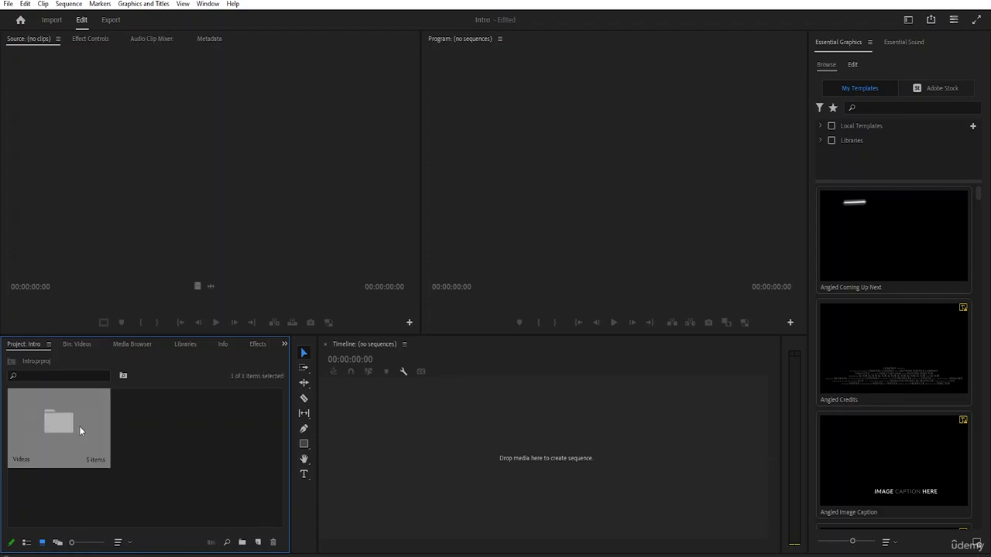
{"action": "left_click", "coordinate": [175, 434]}
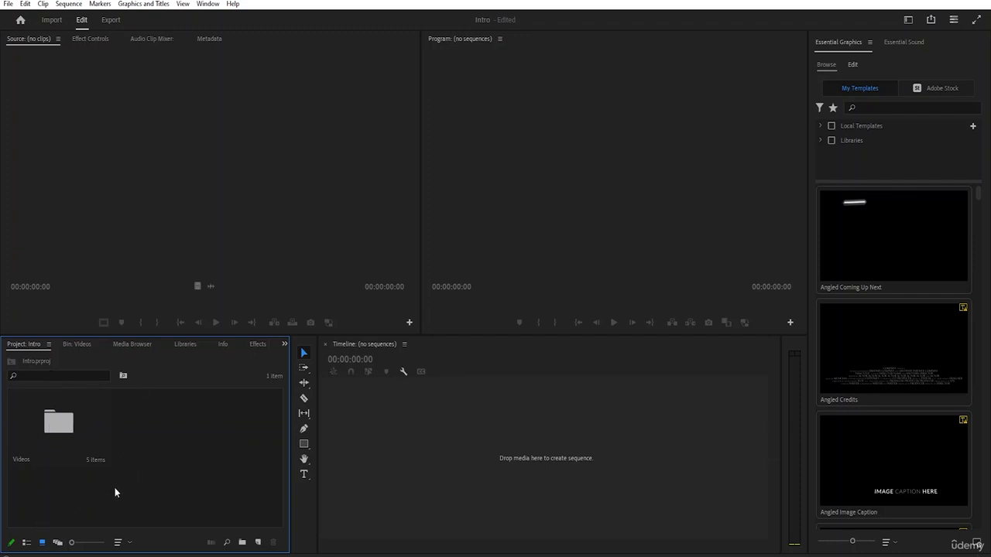
Cycle the project display through freeform and icon view to list view and enlarge its thumbnails to the maximum size.
{"action": "mouse_move", "coordinate": [73, 544]}
{"action": "left_mouse_down"}
{"action": "mouse_move", "coordinate": [102, 544]}
{"action": "mouse_move", "coordinate": [58, 546]}
{"action": "mouse_move", "coordinate": [103, 550]}
{"action": "mouse_move", "coordinate": [60, 540]}
{"action": "left_mouse_up"}
{"action": "left_click", "coordinate": [59, 545]}
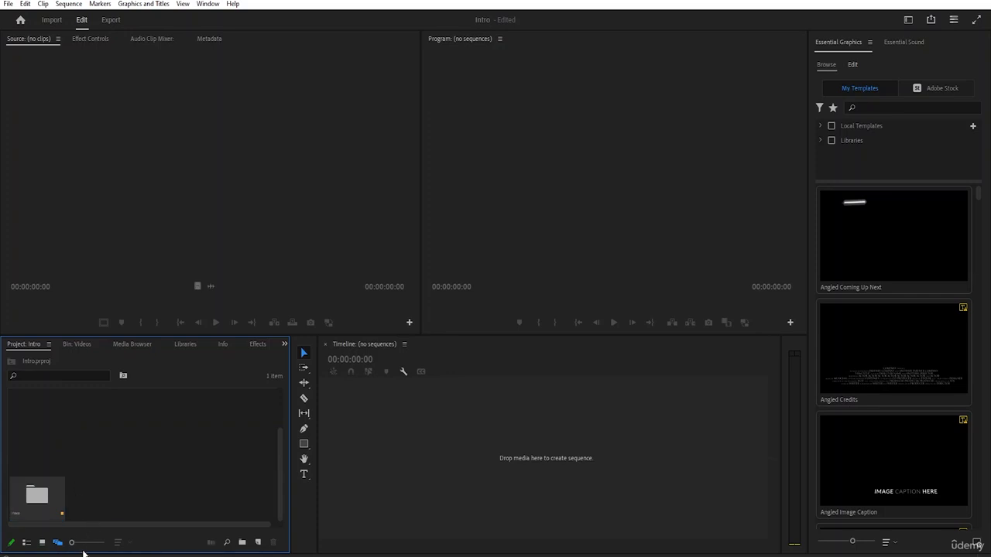
{"action": "left_click", "coordinate": [43, 544]}
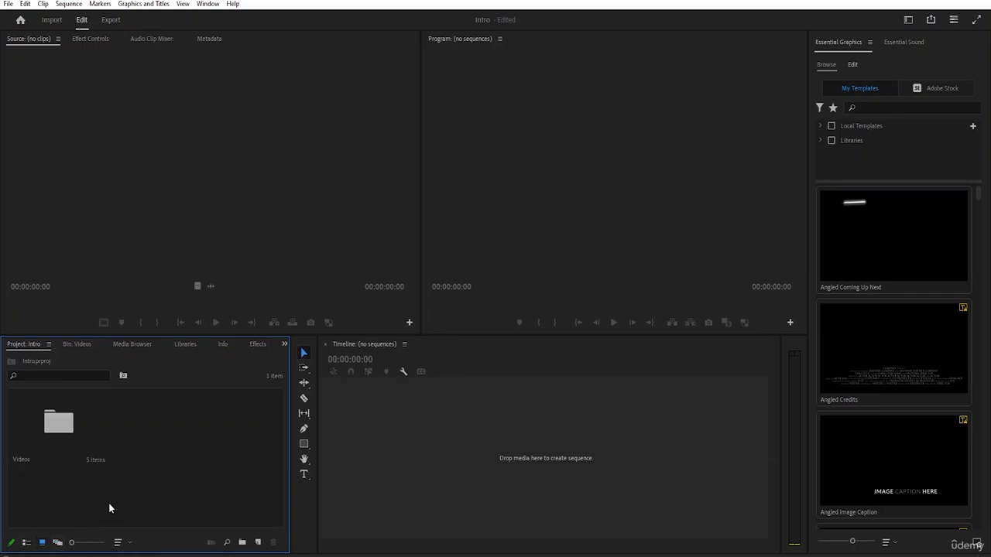
{"action": "left_click", "coordinate": [26, 542]}
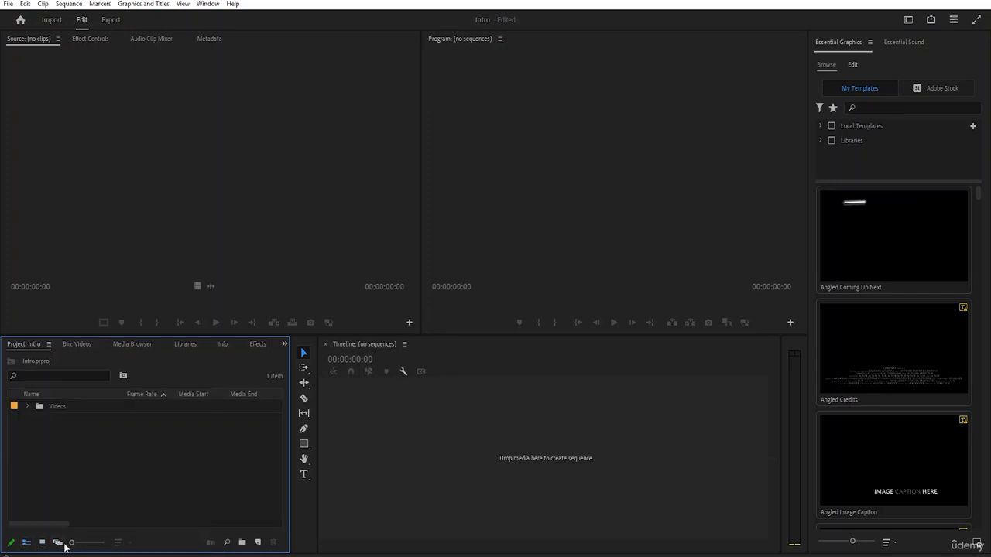
{"action": "left_click_drag", "start_coordinate": [72, 542], "coordinate": [128, 549]}
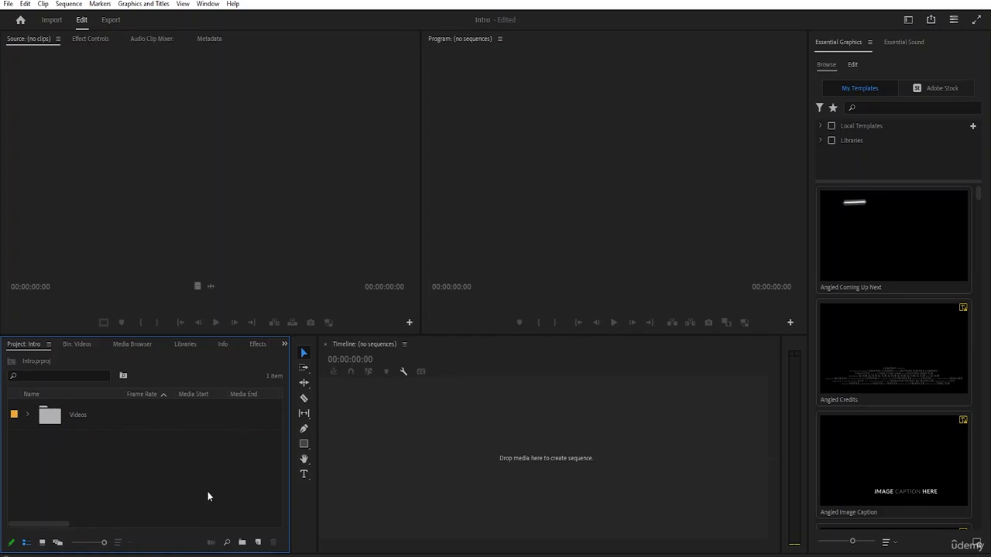
Shrink the project's thumbnails to the minimum size and show the project items in icon view.
{"action": "left_click_drag", "start_coordinate": [104, 542], "coordinate": [71, 542]}
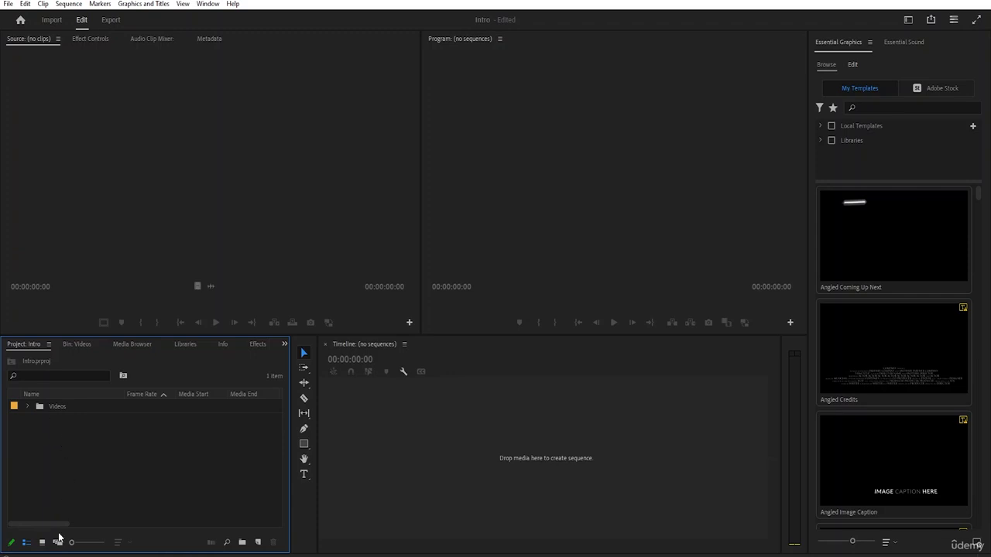
{"action": "left_click", "coordinate": [41, 542]}
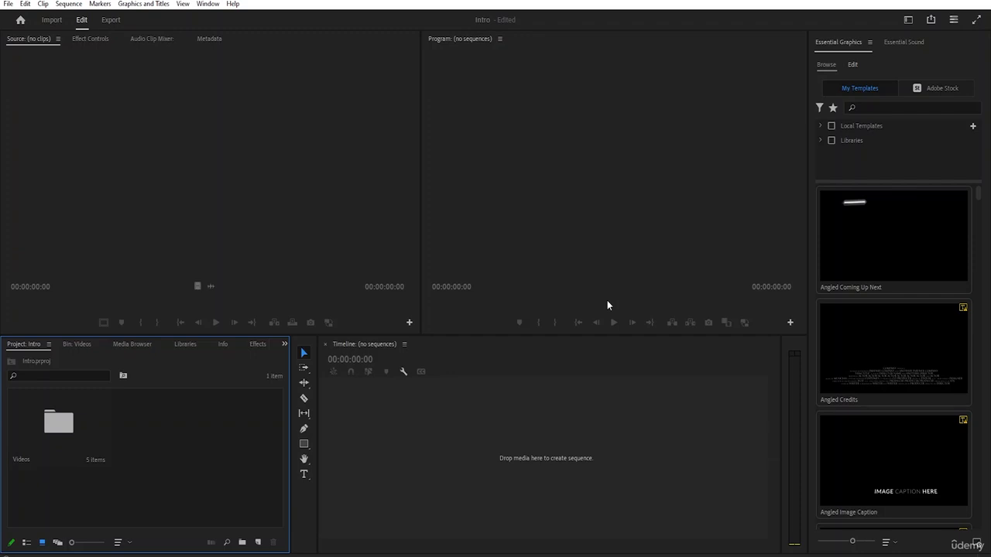
Open the Videos bin to examine its clips as icons and return to the Intro project's root.
{"action": "left_click", "coordinate": [70, 425]}
{"action": "double_click", "coordinate": [68, 423]}
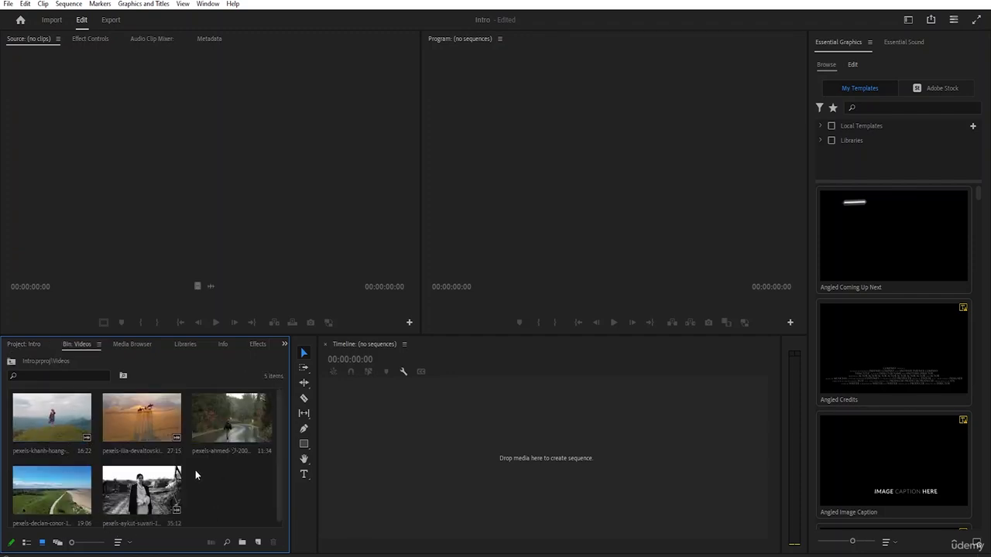
{"action": "left_click", "coordinate": [24, 346]}
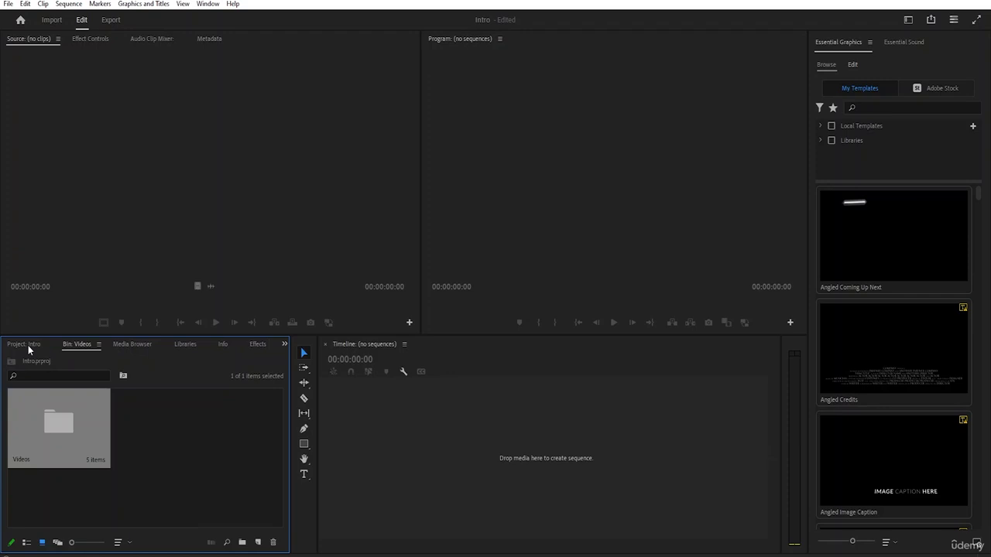
{"action": "left_click", "coordinate": [202, 494]}
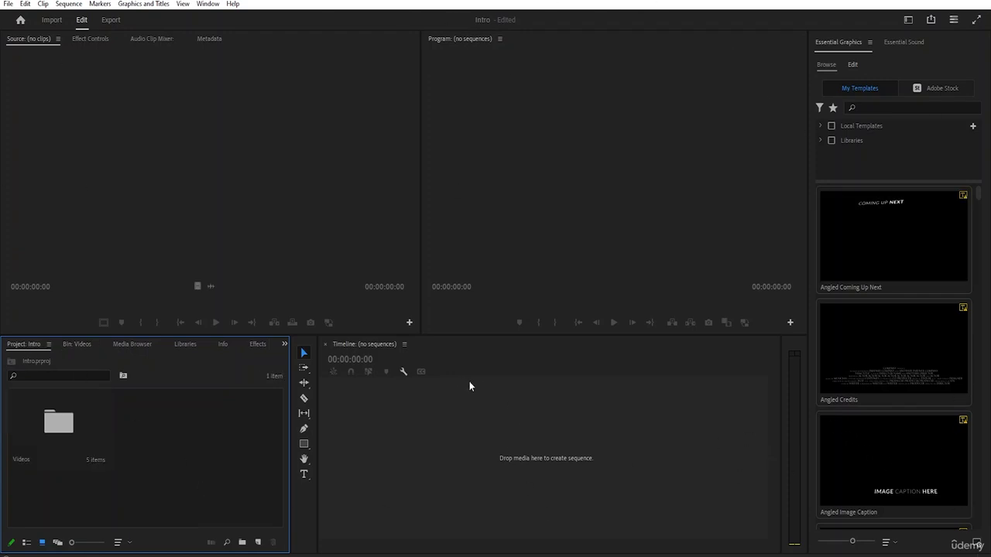
{"action": "left_click", "coordinate": [350, 347]}
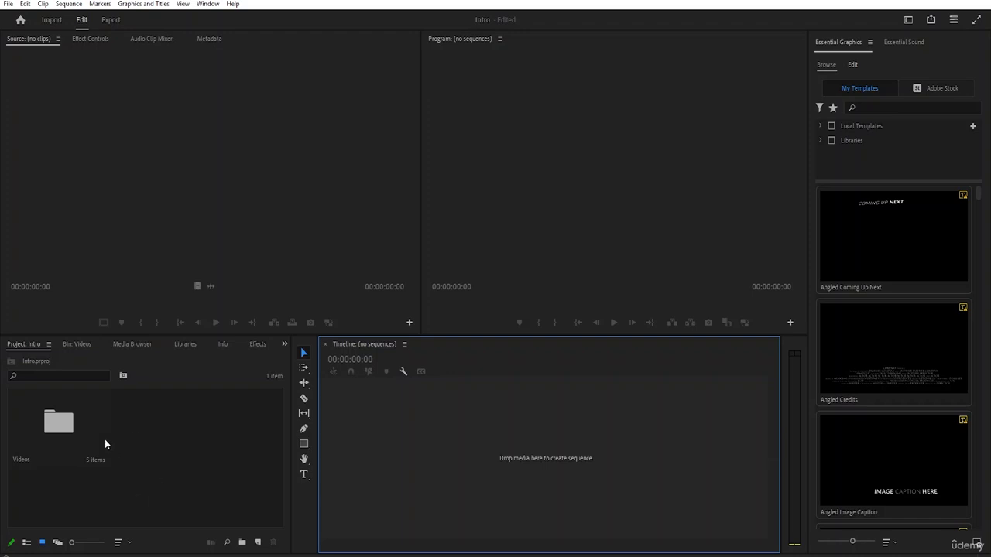
Show the project items in list view and expand the Videos bin to check its clips, collapsing it again.
{"action": "left_click", "coordinate": [26, 541]}
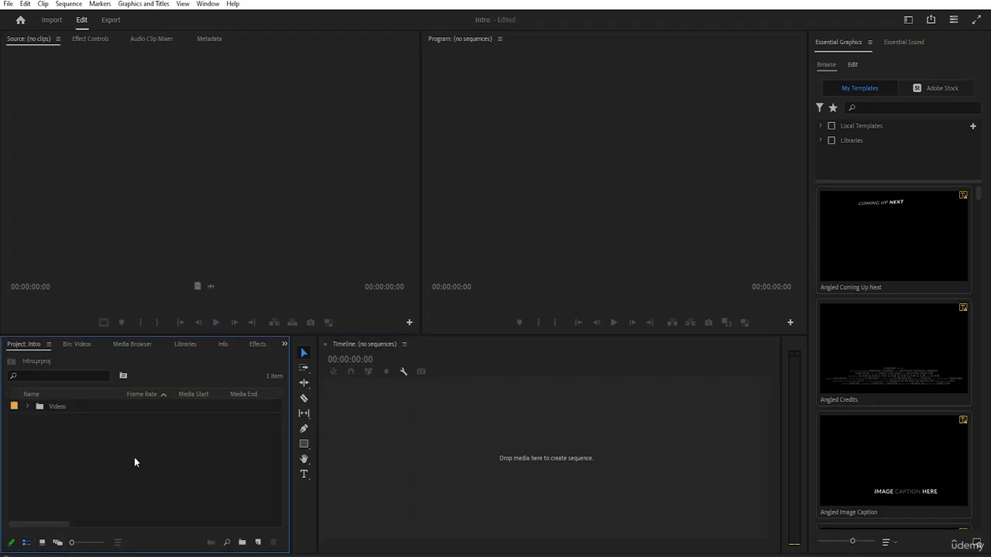
{"action": "left_click", "coordinate": [26, 406]}
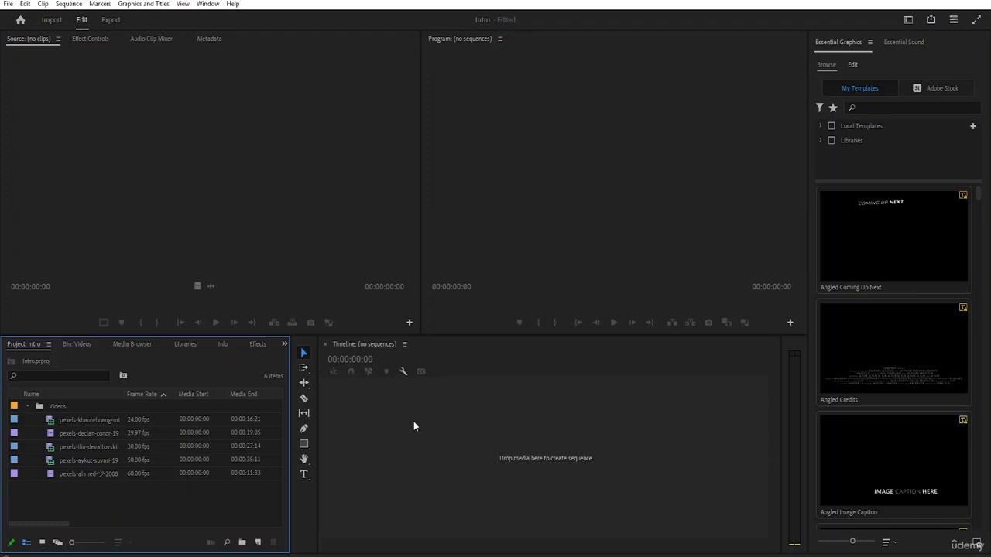
{"action": "left_click", "coordinate": [27, 406]}
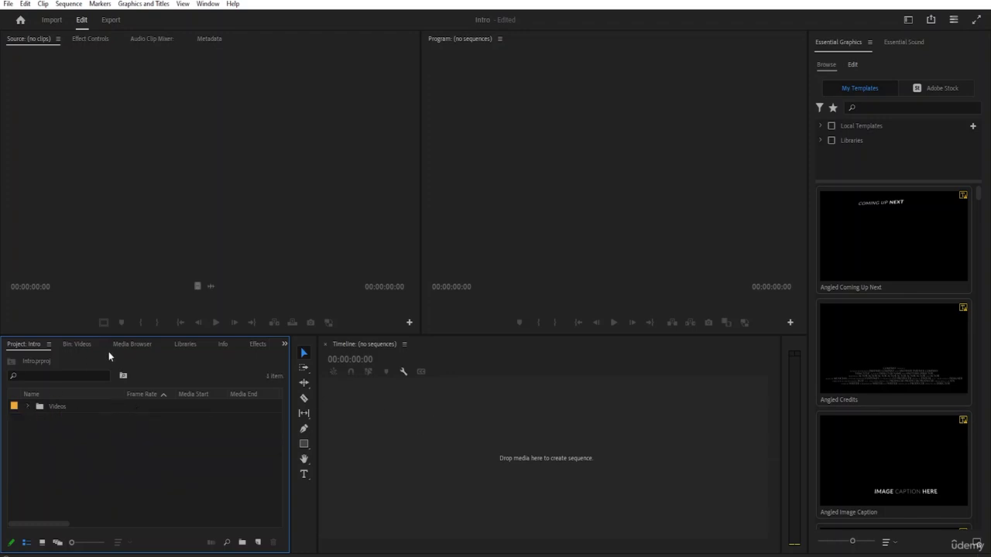
{"action": "left_click", "coordinate": [8, 4]}
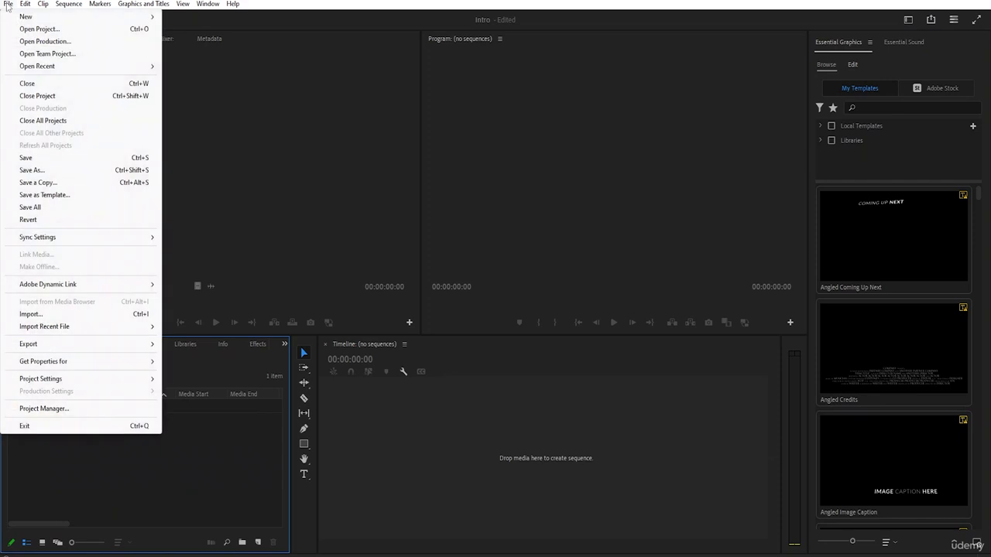
{"action": "mouse_move", "coordinate": [35, 19]}
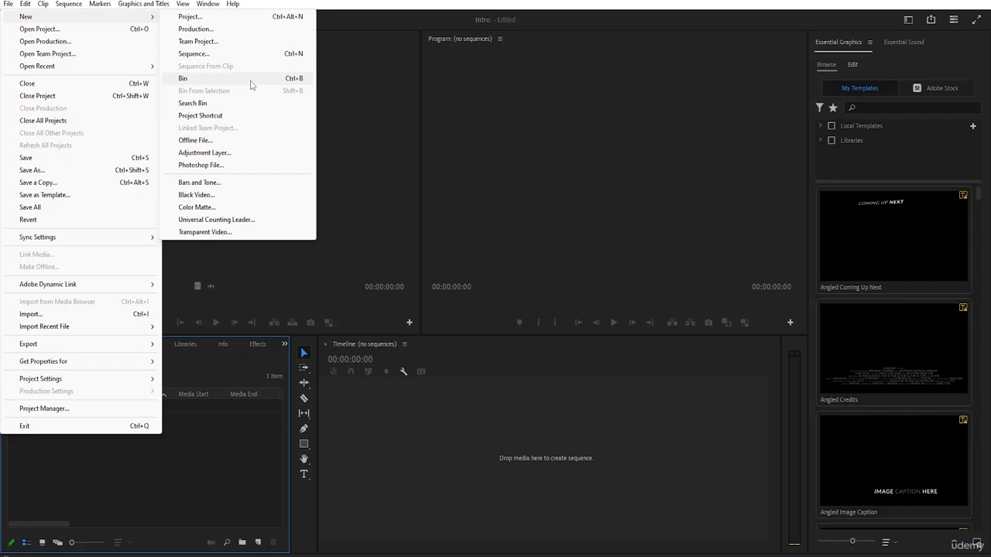
{"action": "left_click", "coordinate": [185, 457]}
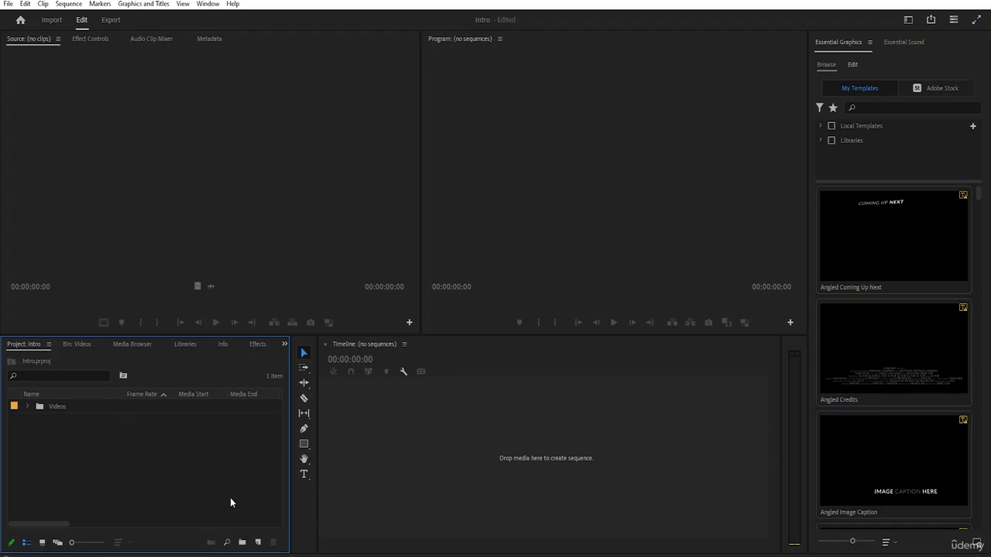
Start a new sequence and select the custom Instagram Reel Preset as its basis.
{"action": "left_click", "coordinate": [258, 543]}
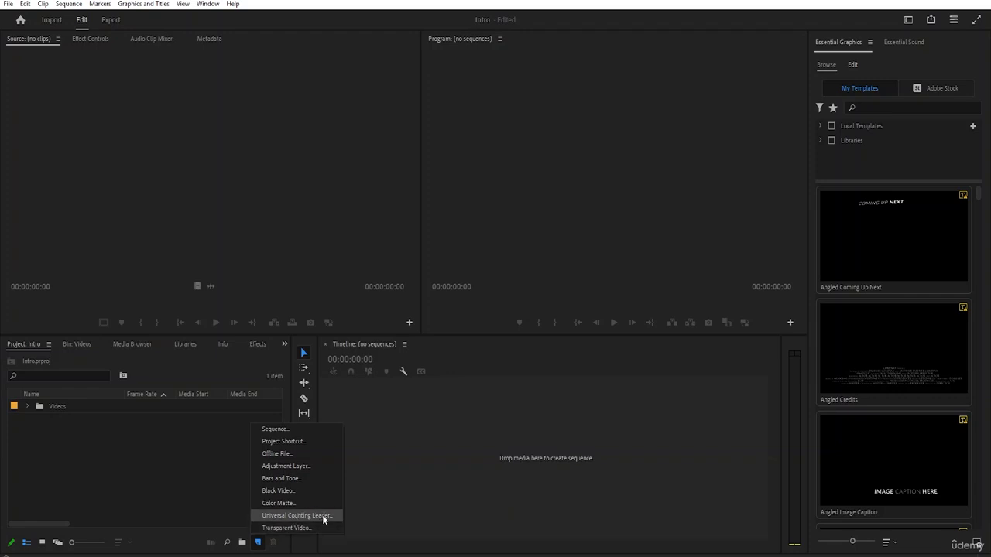
{"action": "left_click", "coordinate": [288, 430]}
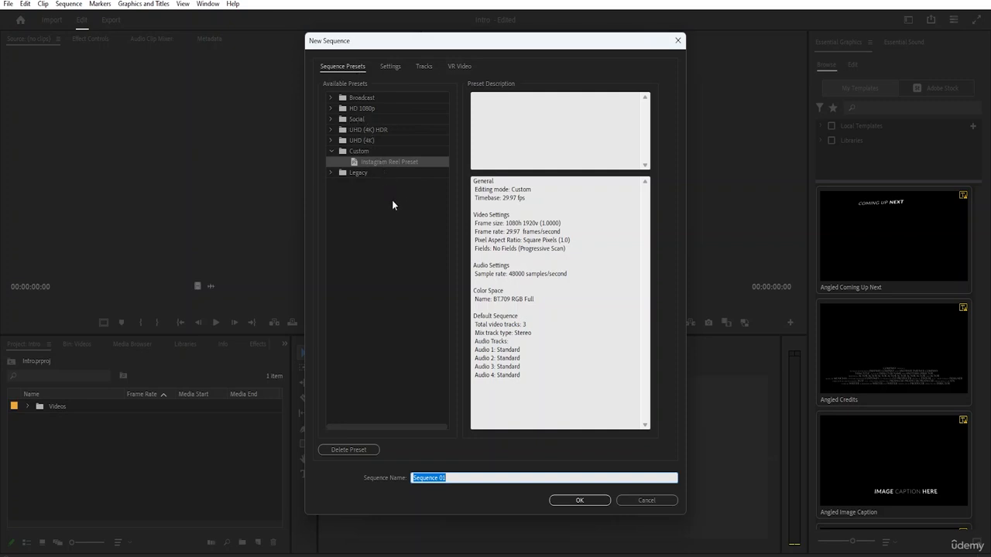
{"action": "left_click", "coordinate": [391, 219]}
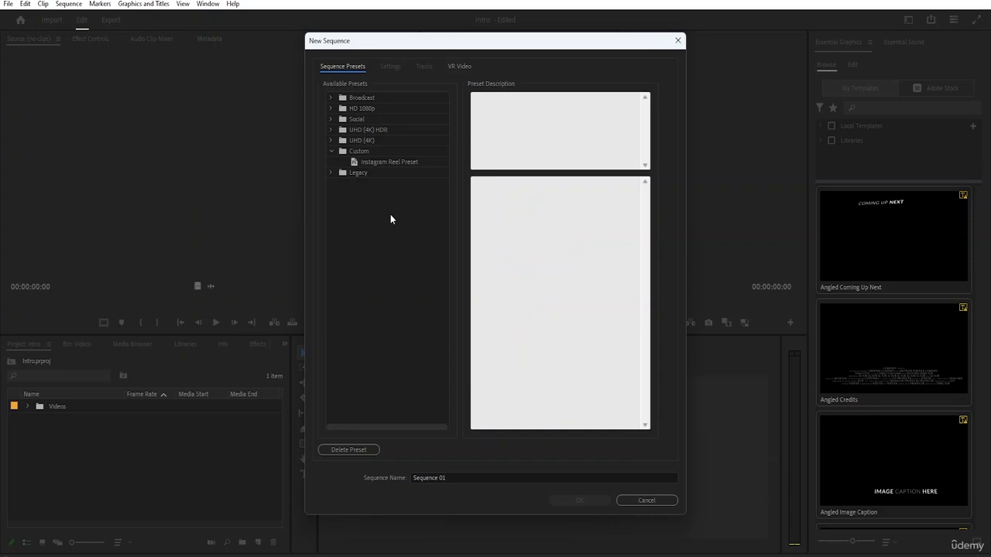
{"action": "left_click", "coordinate": [377, 164]}
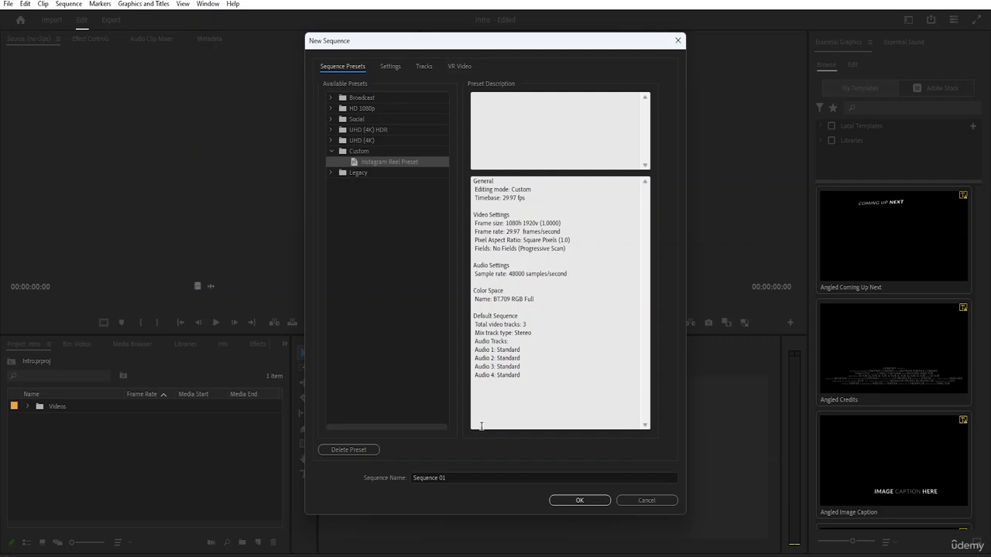
Examine the available sequence presets in the Social and HD 1080p groups.
{"action": "left_click", "coordinate": [330, 119]}
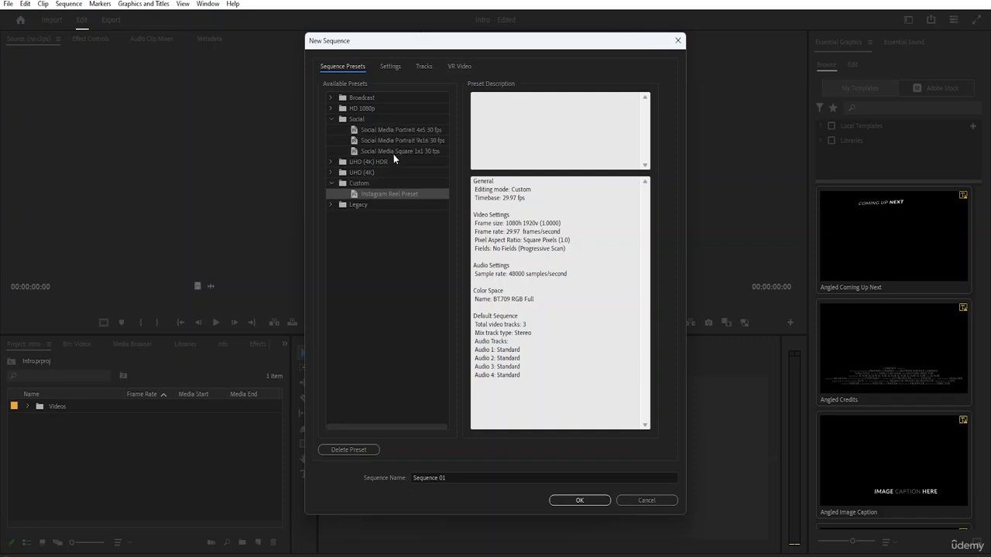
{"action": "left_click", "coordinate": [330, 120]}
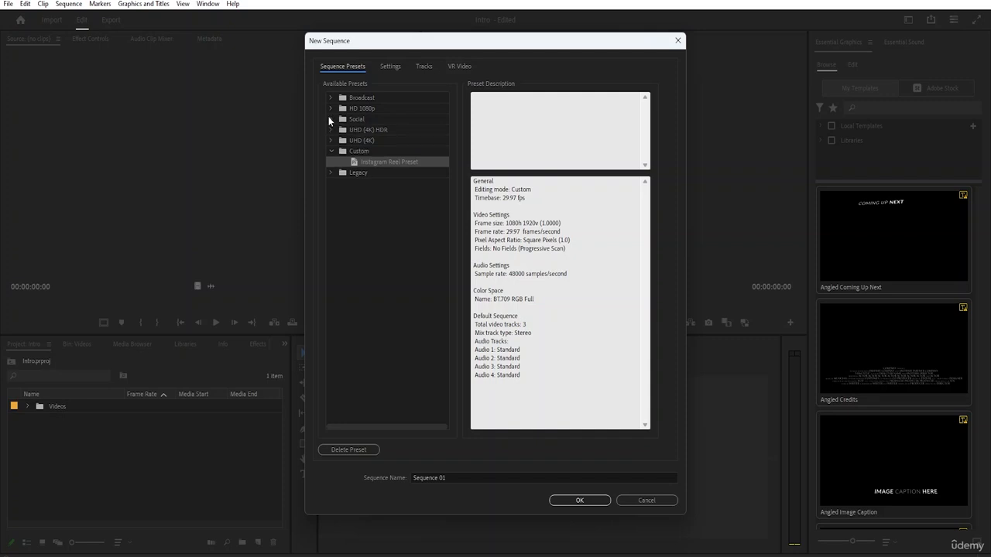
{"action": "left_click", "coordinate": [331, 109]}
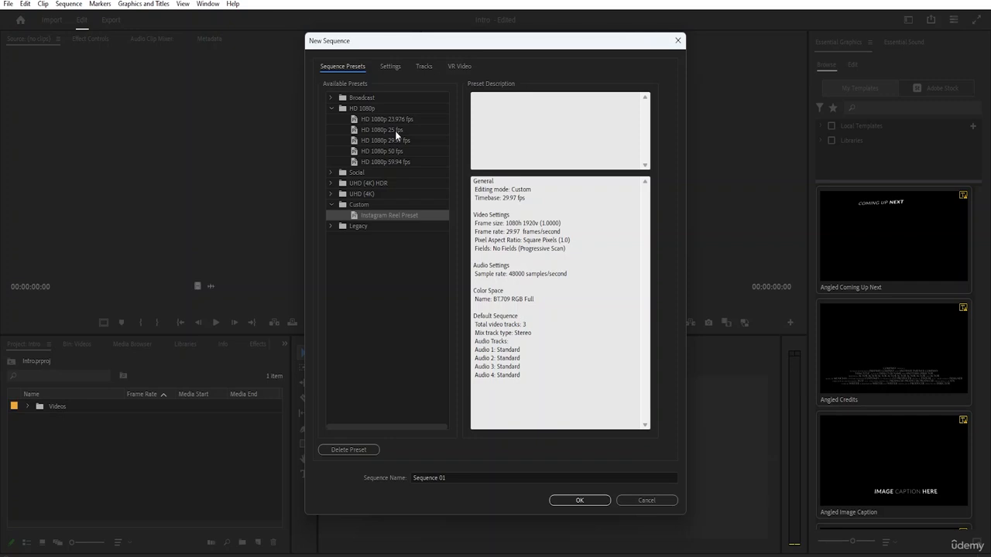
Set the new sequence's editing mode to HDV 1080p and its timebase to 25.00 frames/second.
{"action": "left_click", "coordinate": [388, 70]}
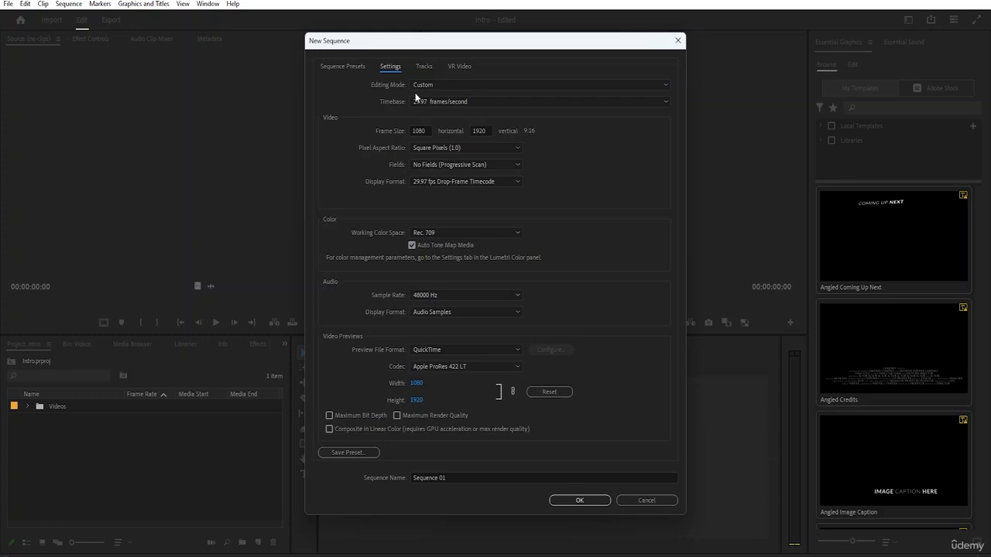
{"action": "left_click", "coordinate": [665, 85]}
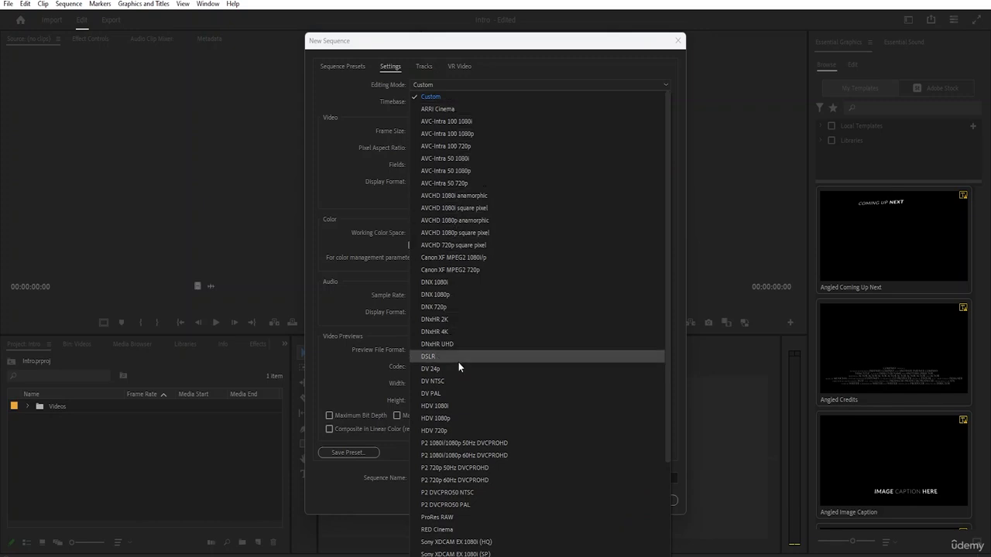
{"action": "left_click", "coordinate": [454, 418]}
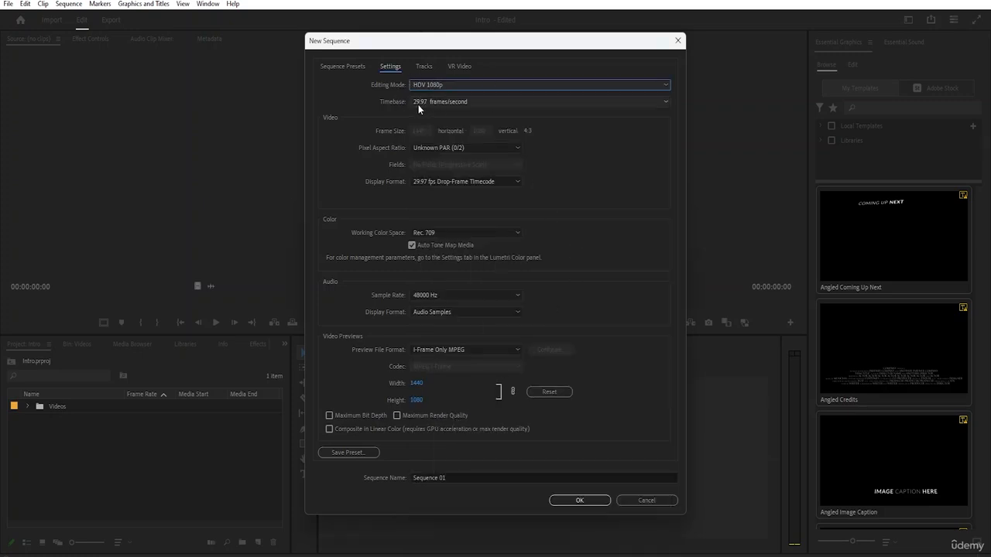
{"action": "left_click", "coordinate": [654, 102]}
{"action": "left_click", "coordinate": [488, 126]}
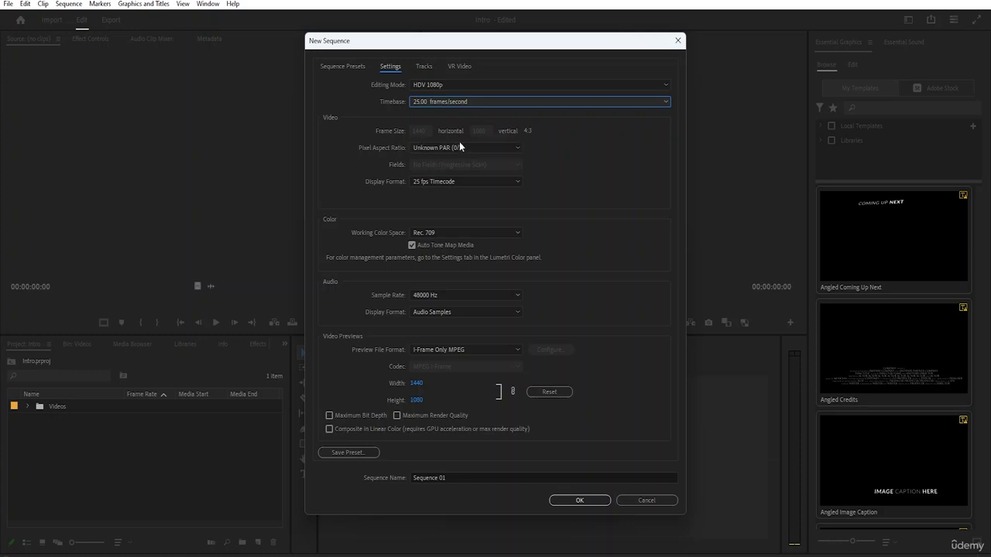
Set the sequence's editing mode to Custom and its frame size to 1080 horizontal by 720 vertical.
{"action": "left_click", "coordinate": [613, 84]}
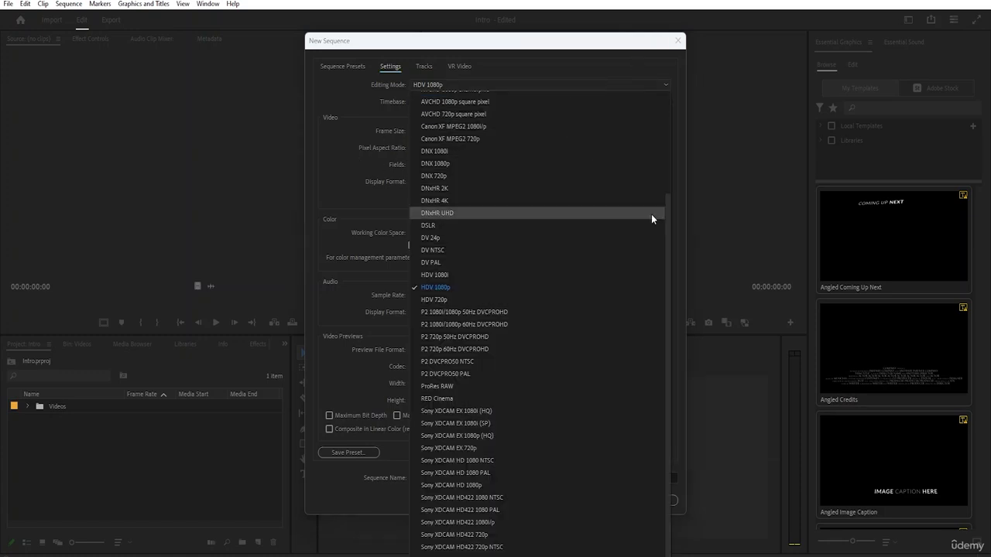
{"action": "left_click", "coordinate": [430, 96]}
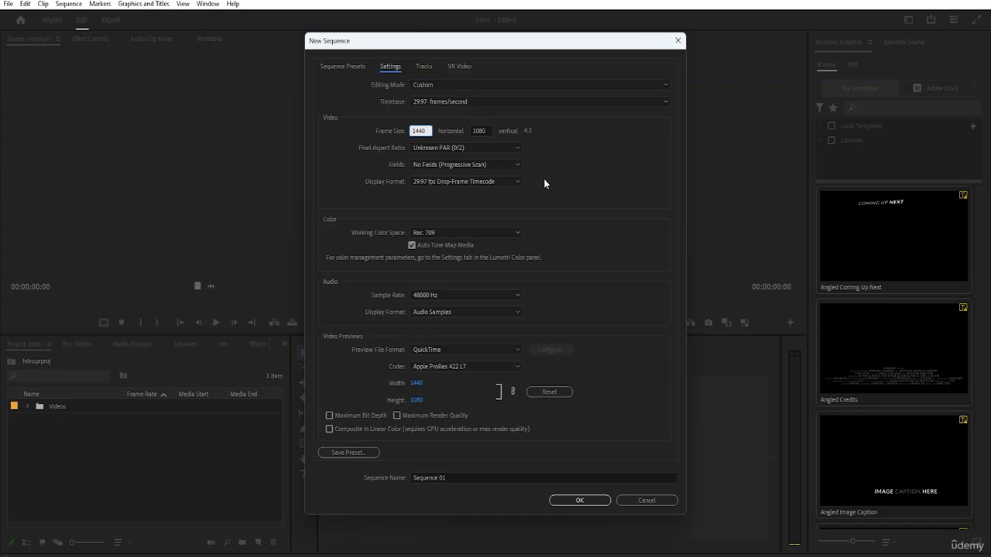
{"action": "key", "text": "BackSpace"}
{"action": "key", "text": "BackSpace"}
{"action": "key", "text": "BackSpace"}
{"action": "type", "text": "080"}
{"action": "left_click", "coordinate": [490, 131]}
{"action": "key", "text": "BackSpace"}
{"action": "key", "text": "BackSpace"}
{"action": "key", "text": "BackSpace"}
{"action": "key", "text": "BackSpace"}
{"action": "type", "text": "720"}
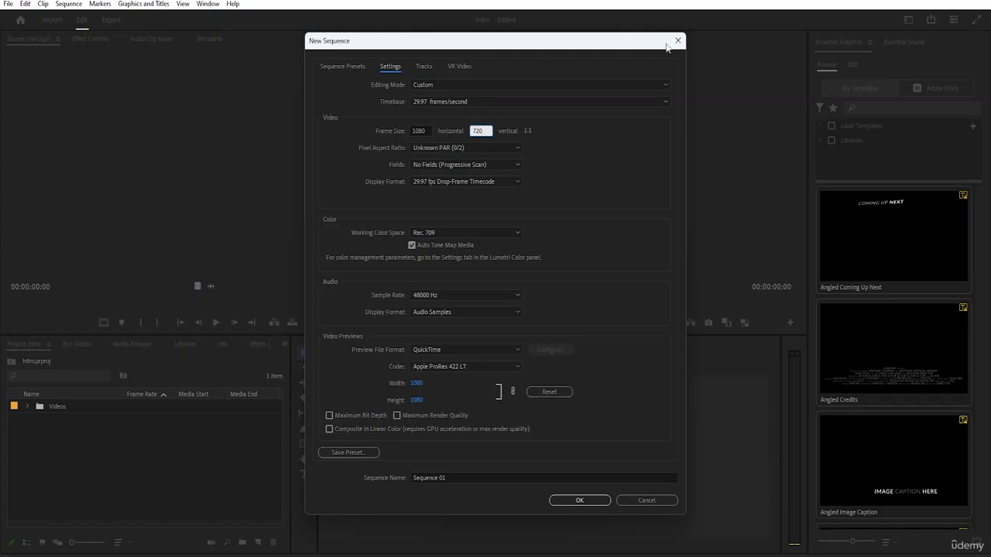
{"action": "left_click", "coordinate": [585, 155]}
Set the pixel aspect ratio to Square Pixels (1.0) and review the audio sample rate options.
{"action": "left_click", "coordinate": [428, 152]}
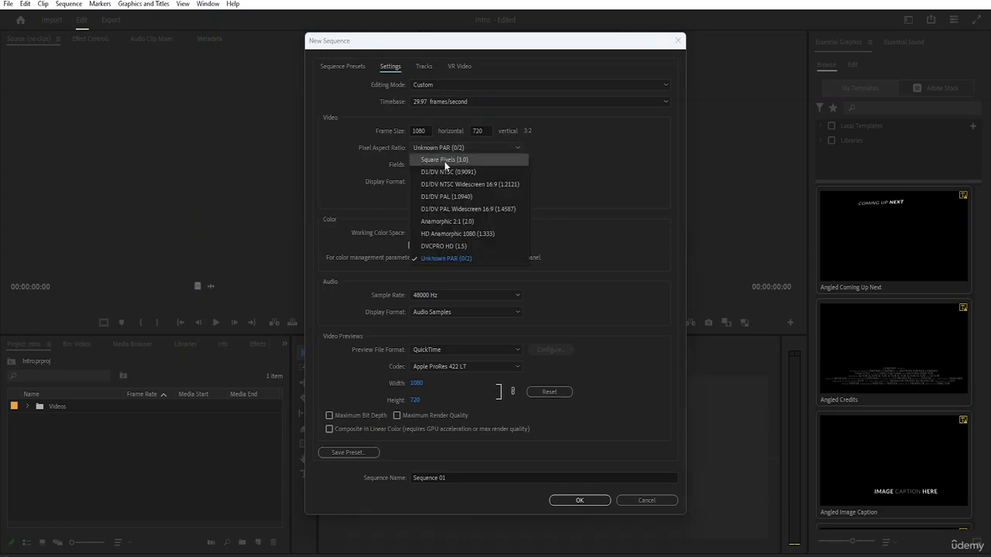
{"action": "left_click", "coordinate": [453, 158]}
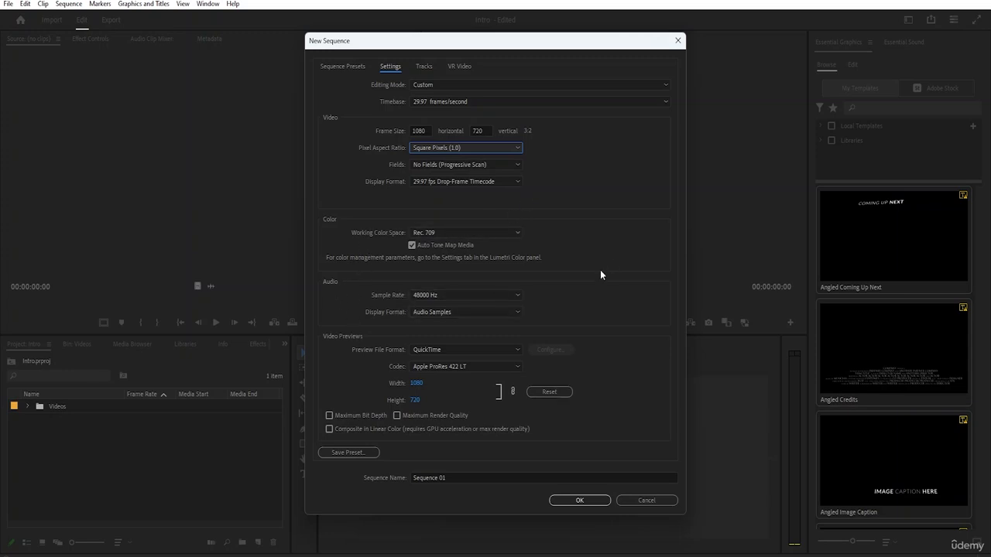
{"action": "left_click", "coordinate": [503, 295]}
{"action": "left_click", "coordinate": [649, 259]}
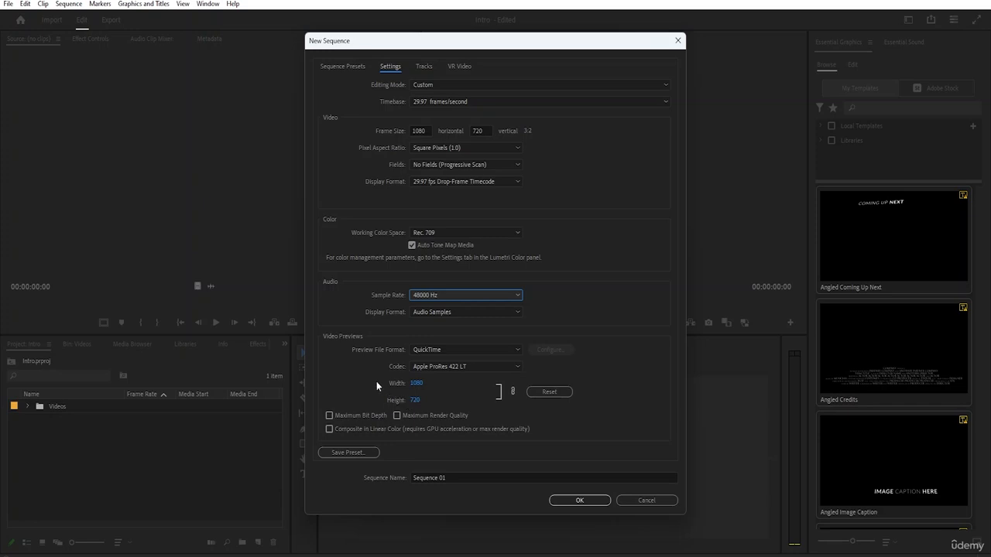
Name the new sequence "Sequence Class".
{"action": "left_click", "coordinate": [458, 477]}
{"action": "key", "text": "BackSpace"}
{"action": "key", "text": "BackSpace"}
{"action": "key", "text": "BackSpace"}
{"action": "key", "text": "BackSpace"}
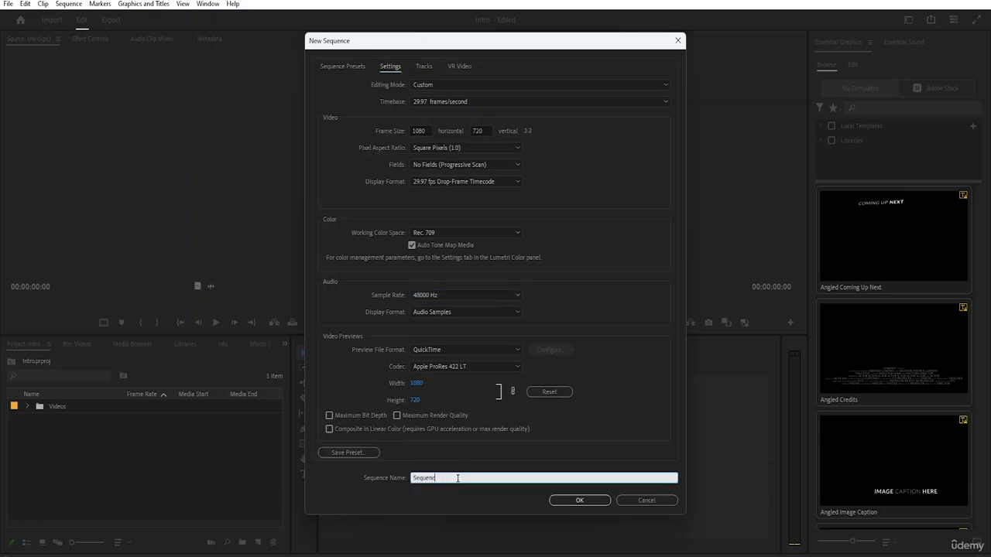
{"action": "type", "text": "e Class"}
Review the new sequence's track and VR video options and return to its general settings.
{"action": "left_click", "coordinate": [419, 67]}
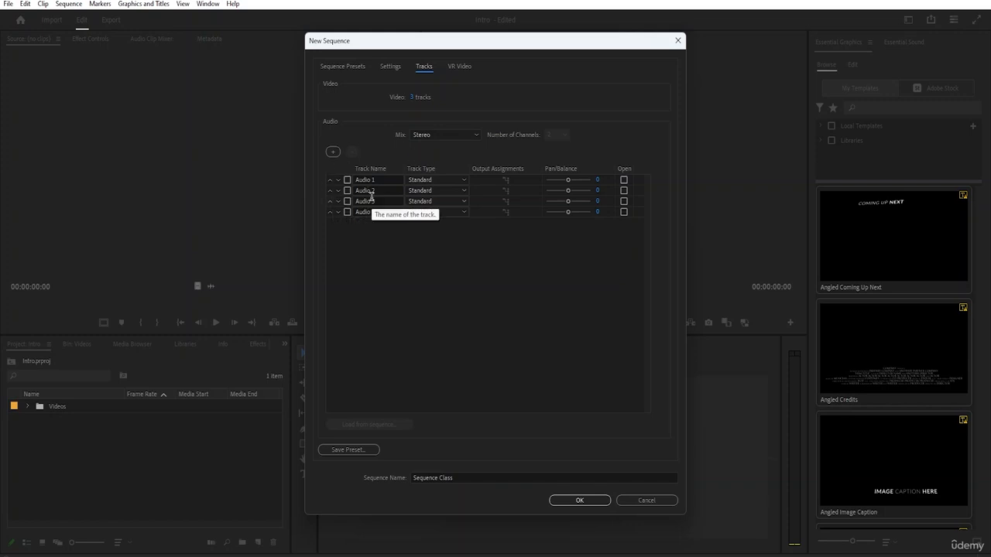
{"action": "left_click", "coordinate": [461, 66]}
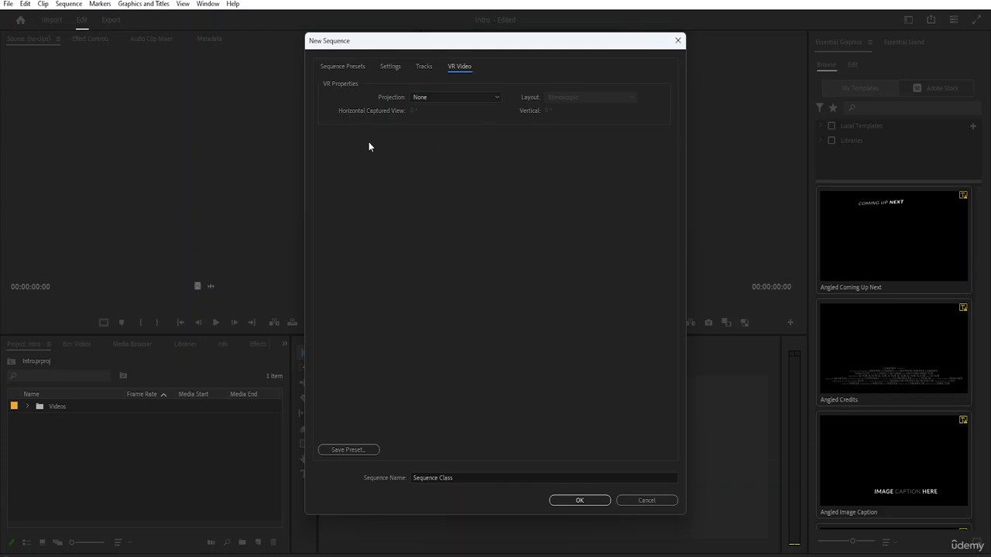
{"action": "left_click", "coordinate": [390, 66]}
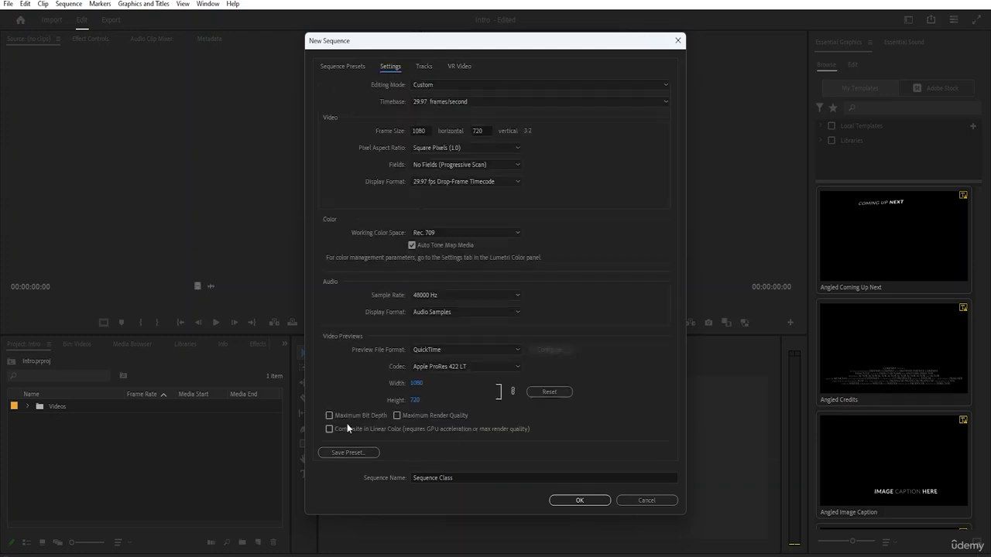
Save the sequence settings as a preset named "Sequence Class".
{"action": "left_click", "coordinate": [343, 454]}
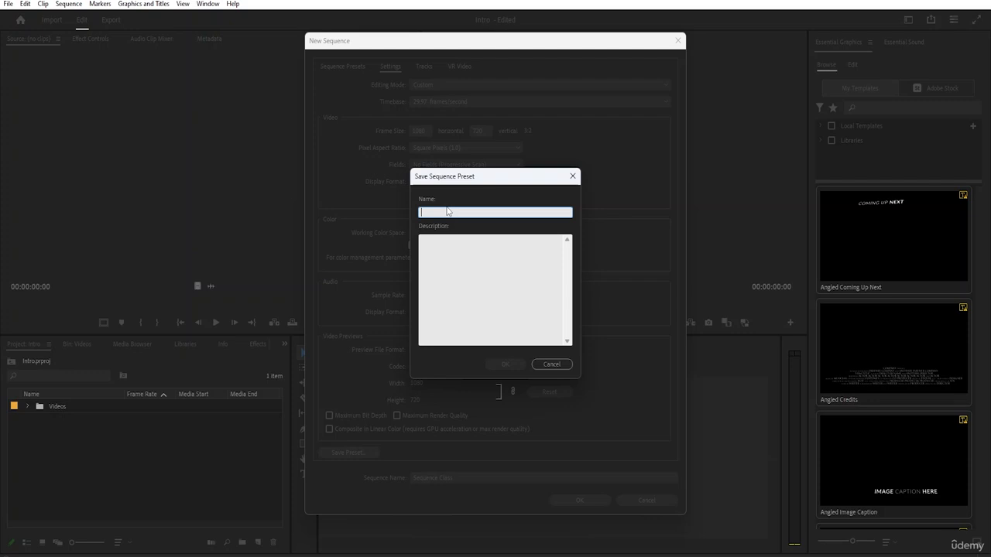
{"action": "type", "text": "Sequence Class"}
{"action": "left_click", "coordinate": [507, 366]}
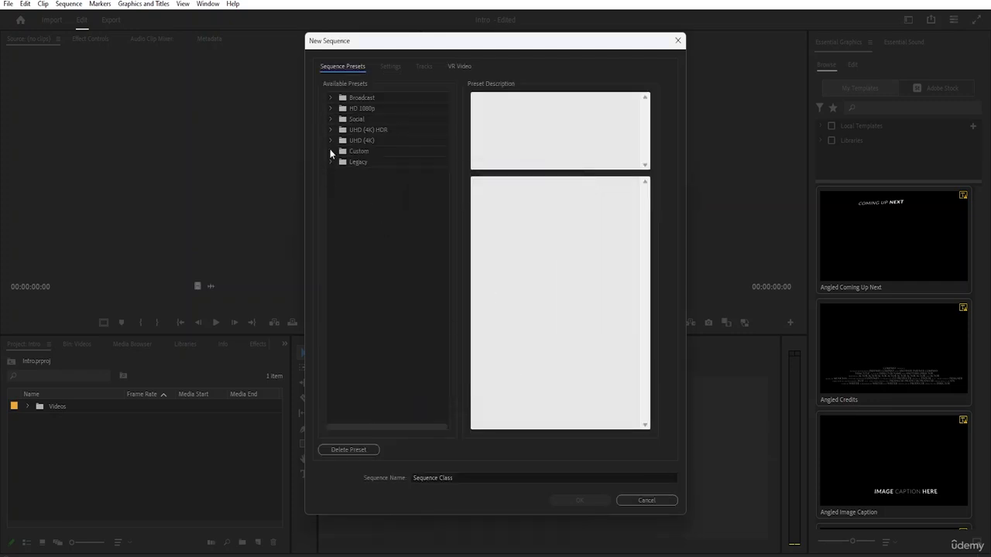
Compare the two custom sequence presets and create the new sequence from the Sequence Class preset.
{"action": "left_click", "coordinate": [330, 151]}
{"action": "left_click", "coordinate": [379, 173]}
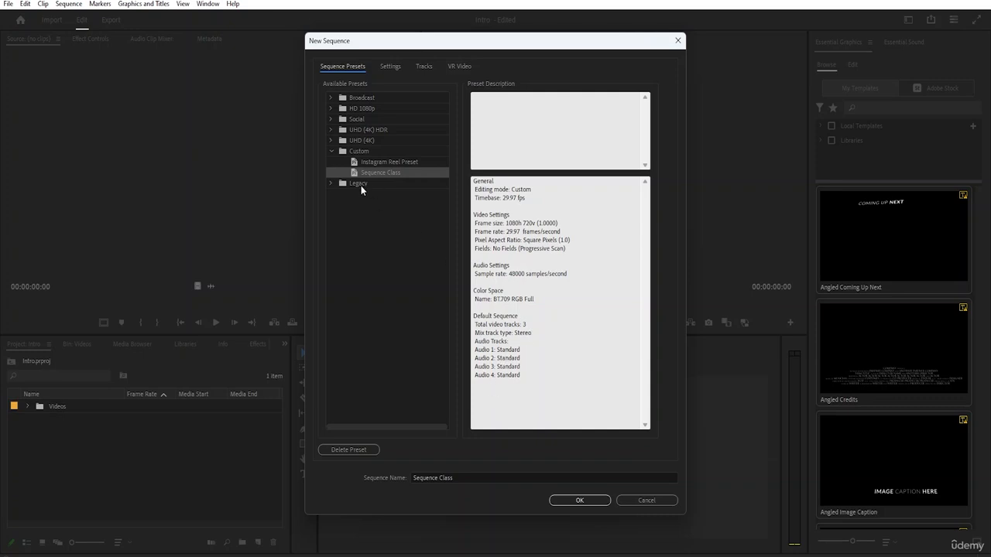
{"action": "left_click", "coordinate": [387, 163]}
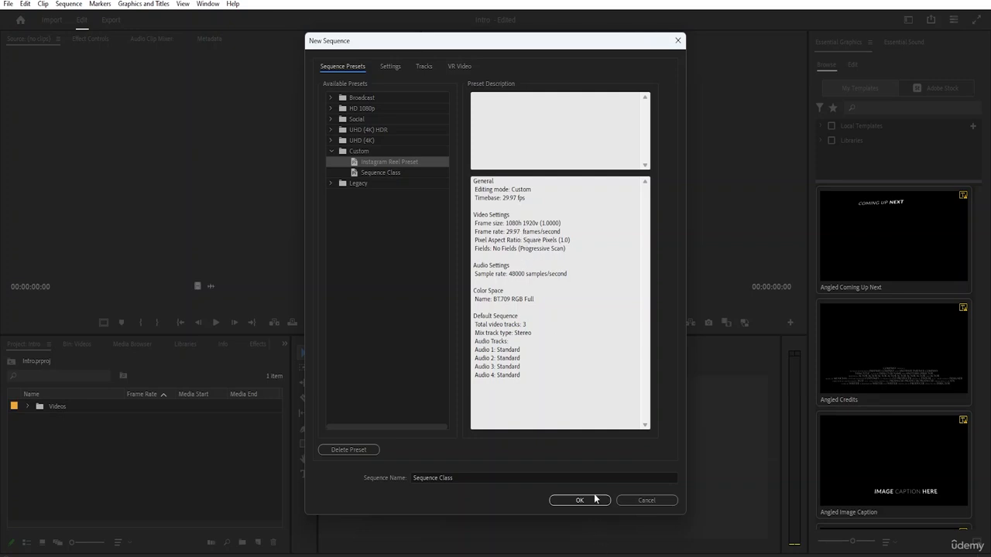
{"action": "left_click", "coordinate": [386, 173]}
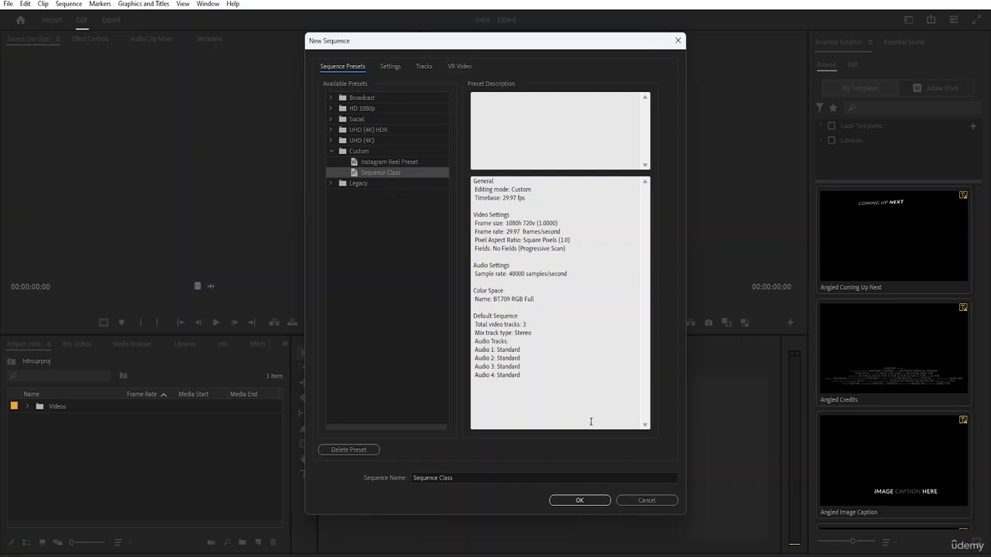
{"action": "left_click", "coordinate": [591, 502]}
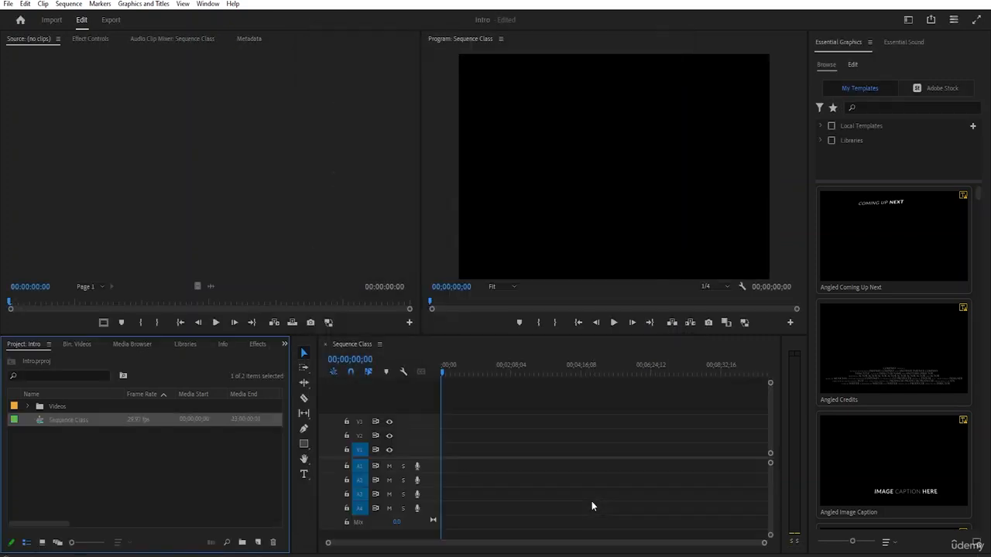
Open Sequence Class in the timeline and display the Intro project's items as icons.
{"action": "left_click", "coordinate": [118, 461]}
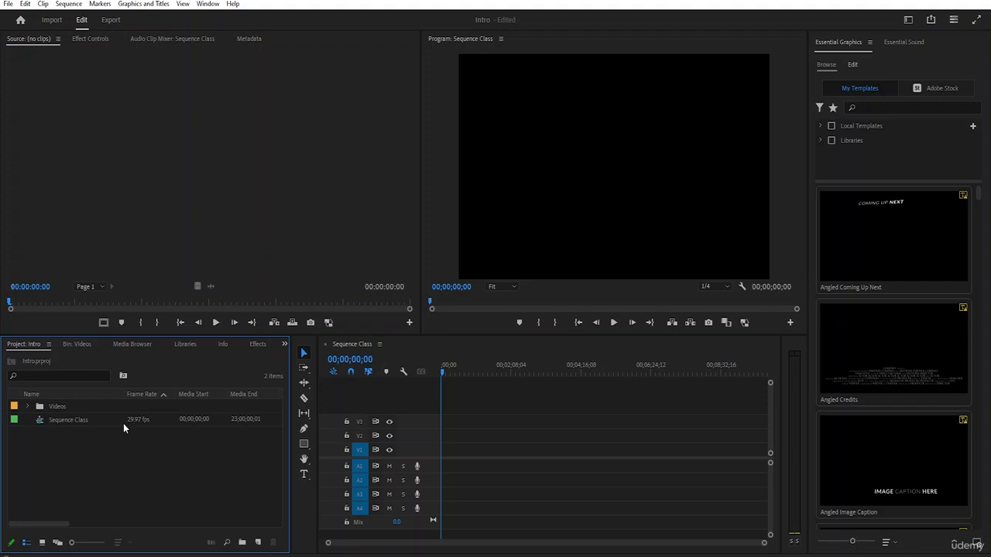
{"action": "double_click", "coordinate": [123, 423]}
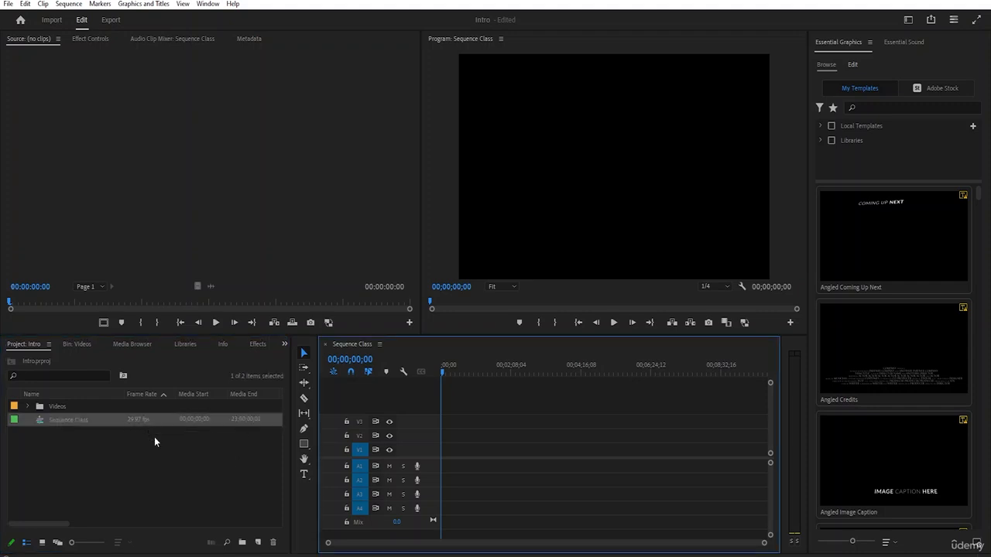
{"action": "left_click", "coordinate": [42, 542]}
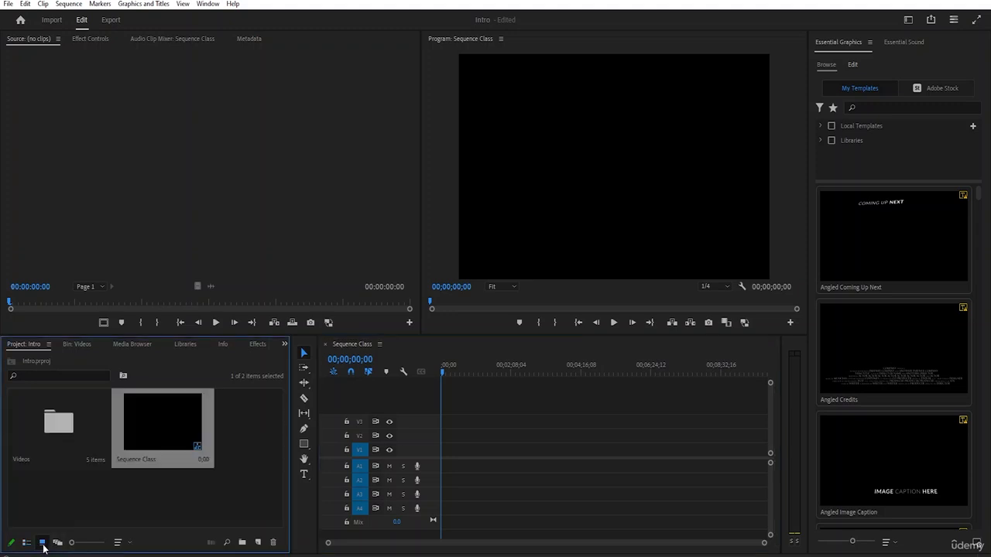
{"action": "left_click", "coordinate": [136, 504]}
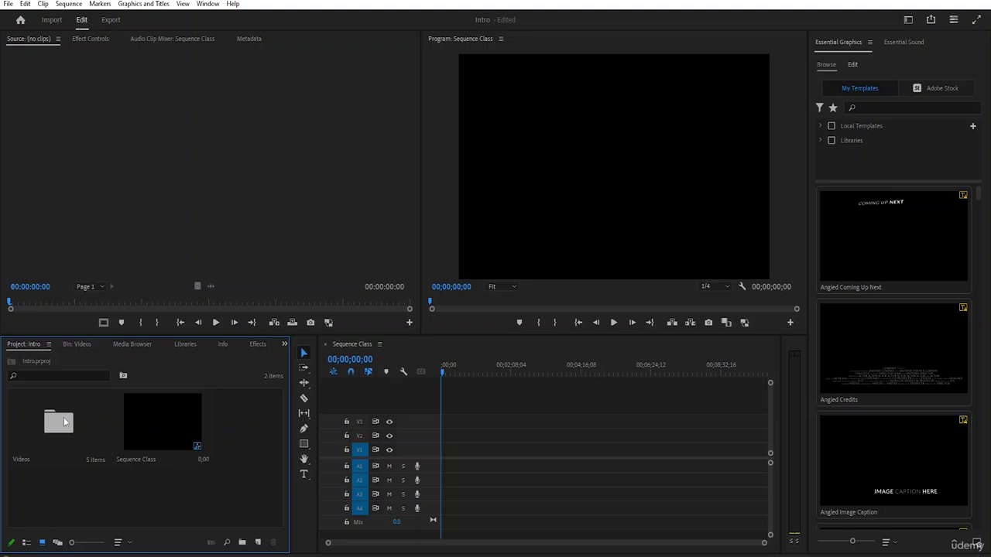
Show the Videos bin's clips as a list and close the separate Videos bin panel.
{"action": "left_click", "coordinate": [76, 345]}
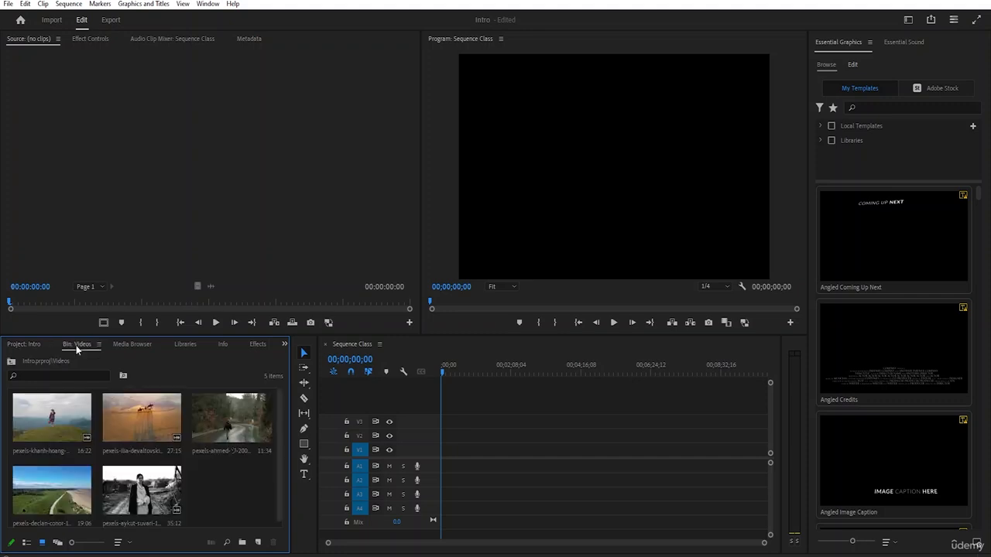
{"action": "left_click", "coordinate": [54, 429]}
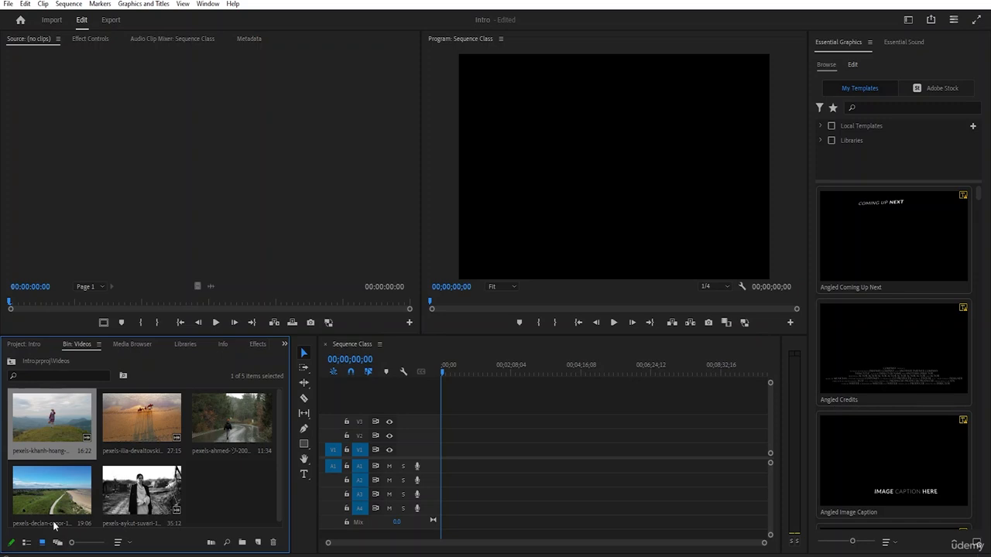
{"action": "left_click", "coordinate": [27, 543]}
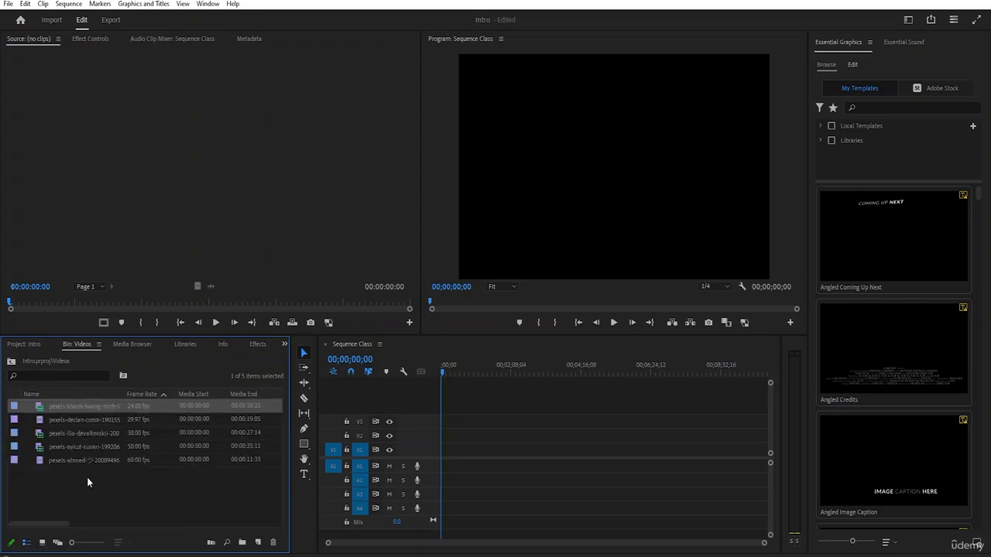
{"action": "left_click", "coordinate": [99, 345]}
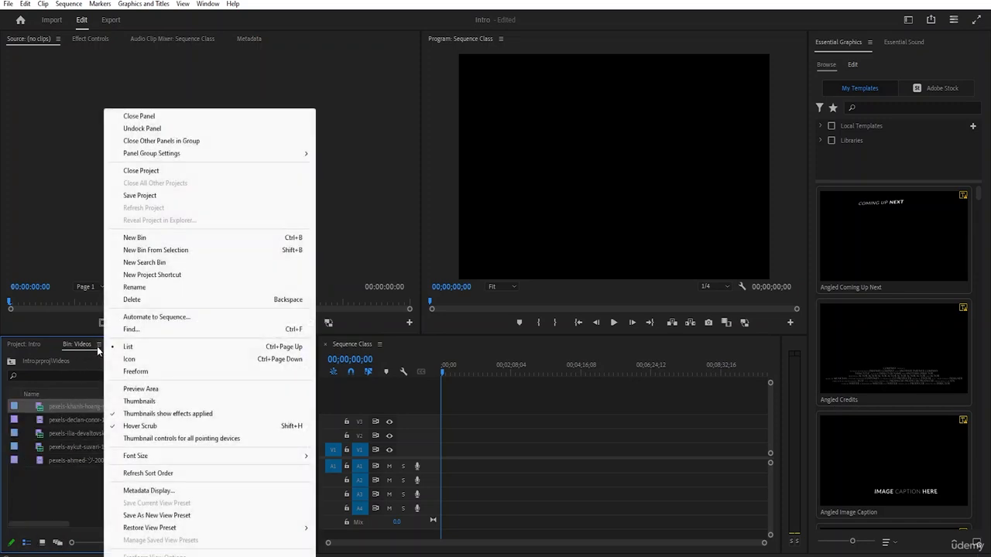
{"action": "left_click", "coordinate": [139, 116]}
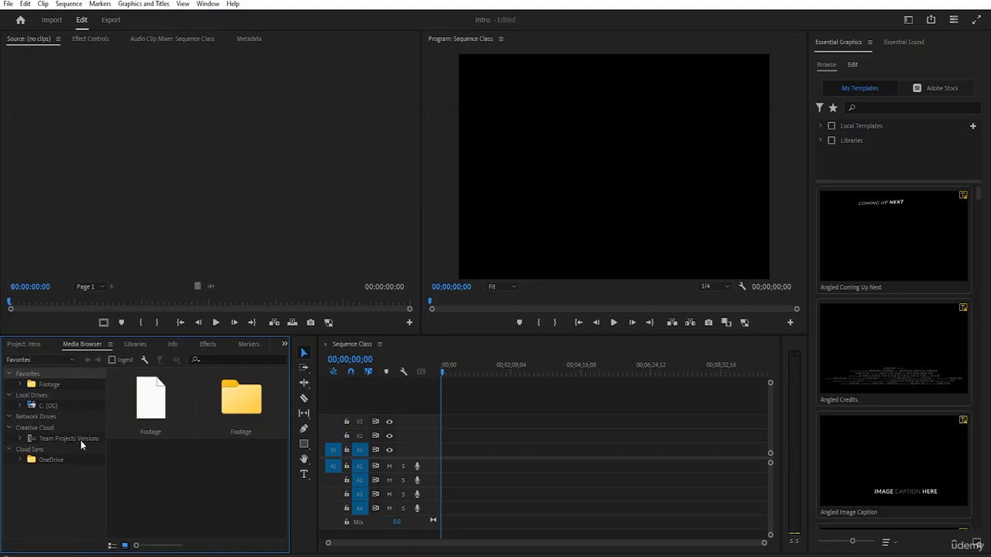
Move the 24 fps clip of the woman on the hilltop out of the Videos bin into the project root, and show the items as icons.
{"action": "left_click", "coordinate": [37, 343]}
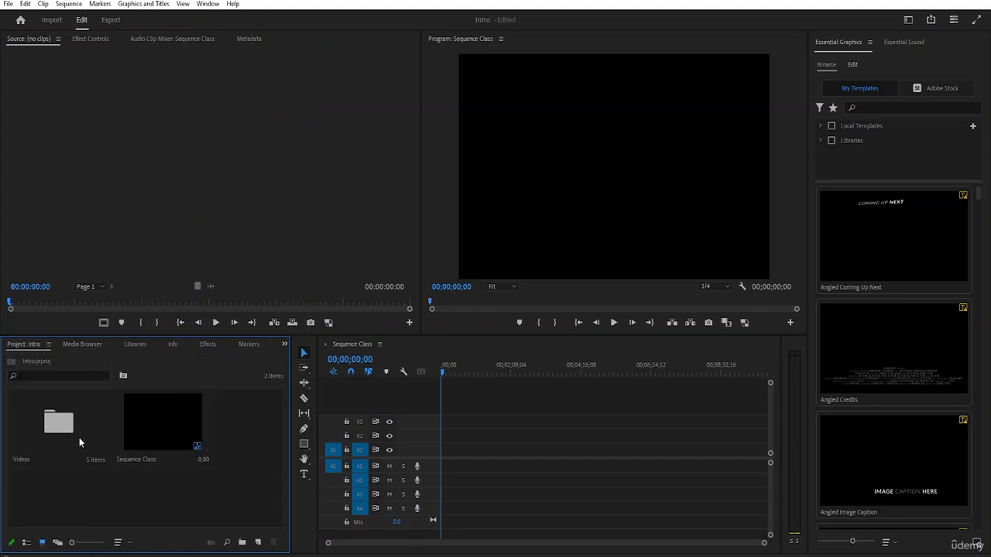
{"action": "left_click", "coordinate": [64, 426]}
{"action": "left_click", "coordinate": [26, 542]}
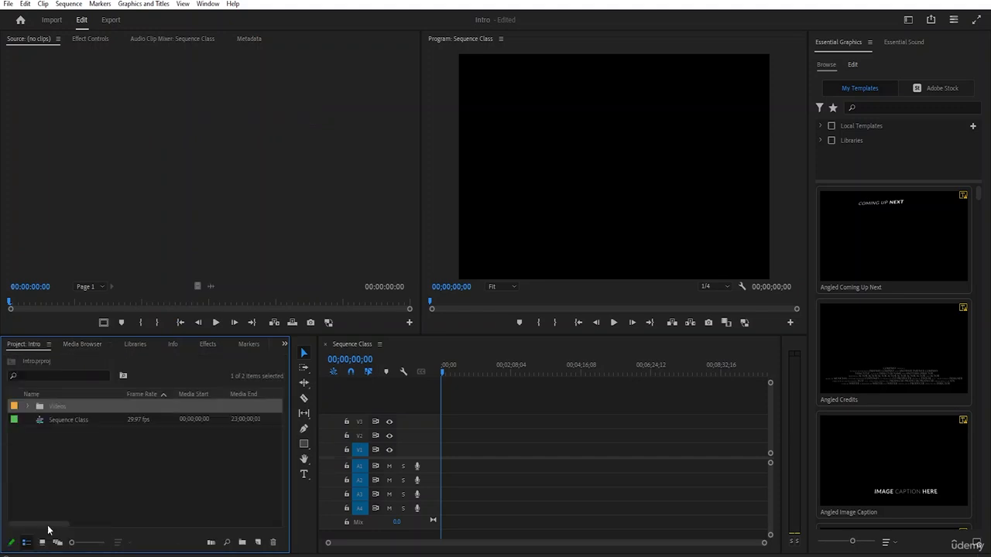
{"action": "left_click", "coordinate": [71, 470]}
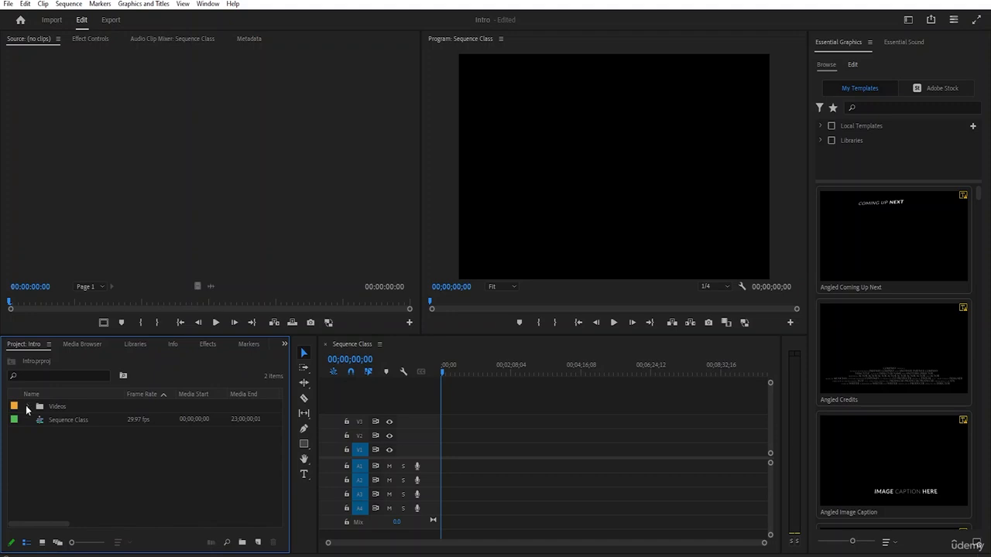
{"action": "left_click", "coordinate": [28, 406]}
{"action": "left_click", "coordinate": [79, 419]}
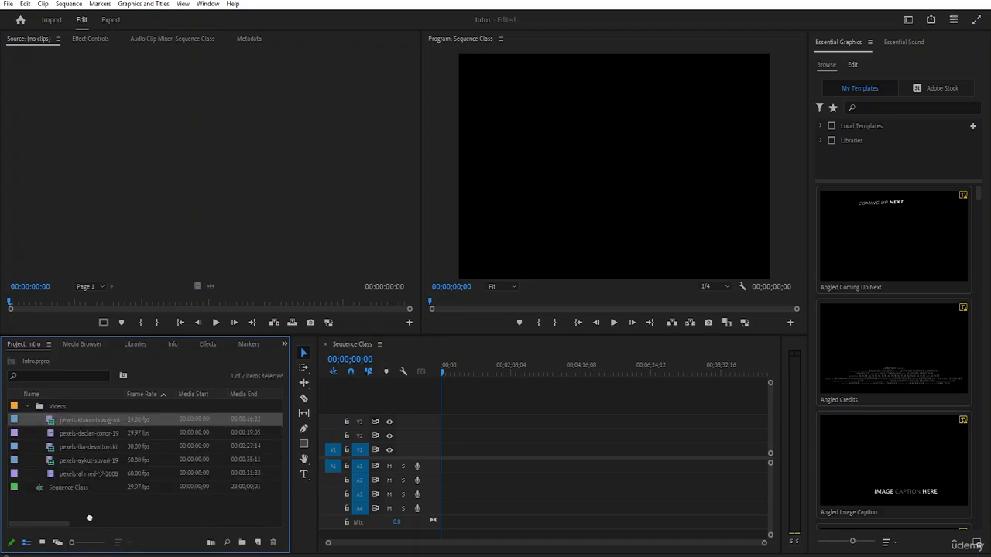
{"action": "left_click_drag", "start_coordinate": [85, 511], "coordinate": [85, 515]}
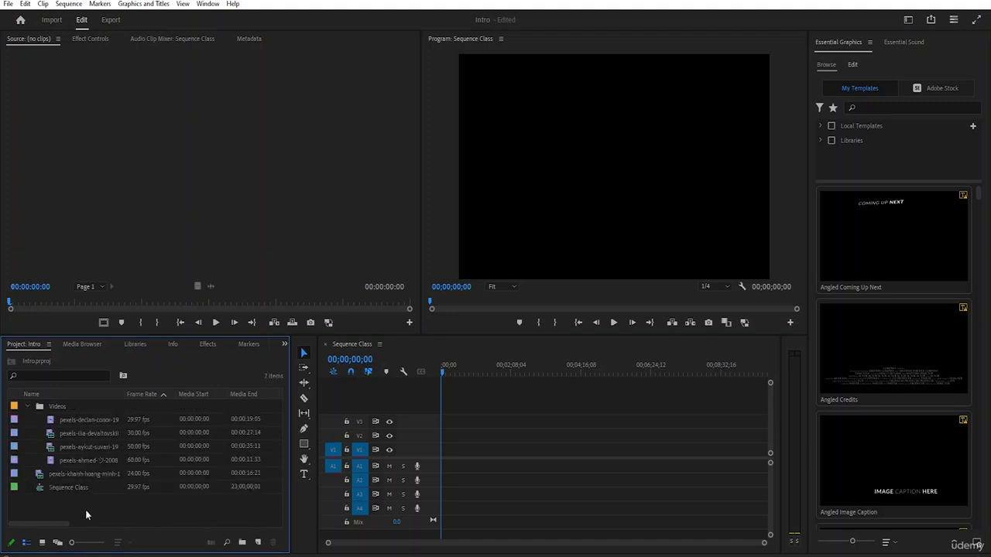
{"action": "left_click", "coordinate": [28, 406]}
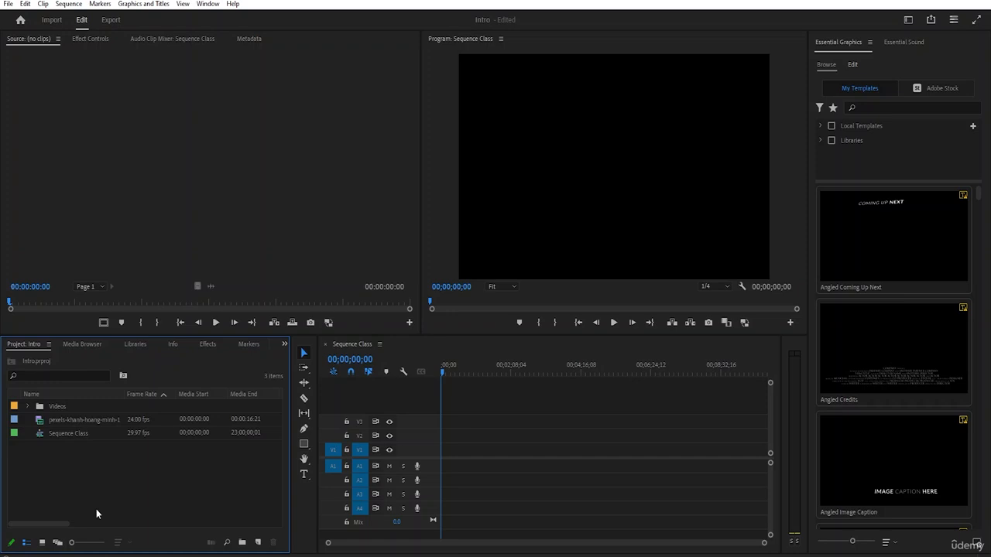
{"action": "left_click", "coordinate": [43, 543]}
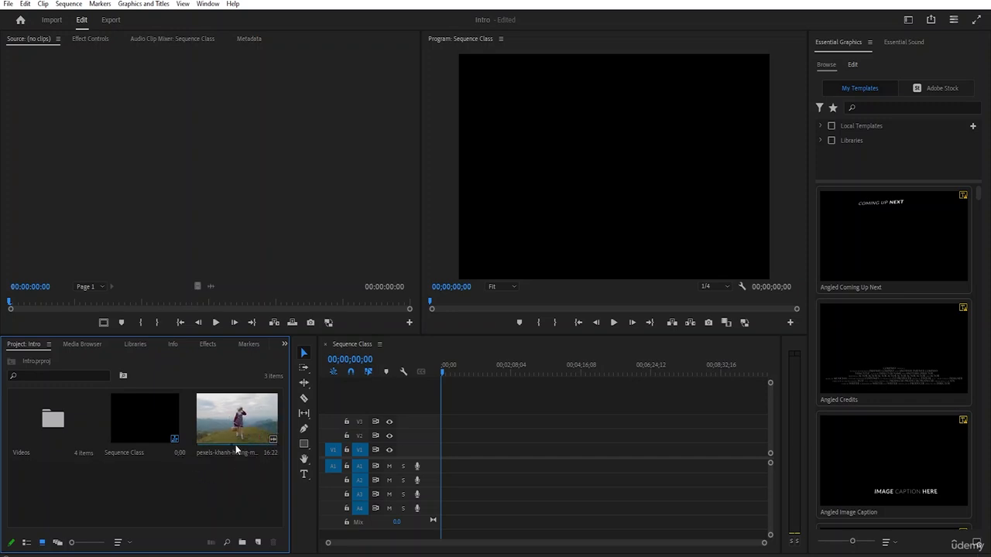
Review the commands for creating a new sequence and the new sequence presets without creating another sequence.
{"action": "left_click", "coordinate": [153, 422]}
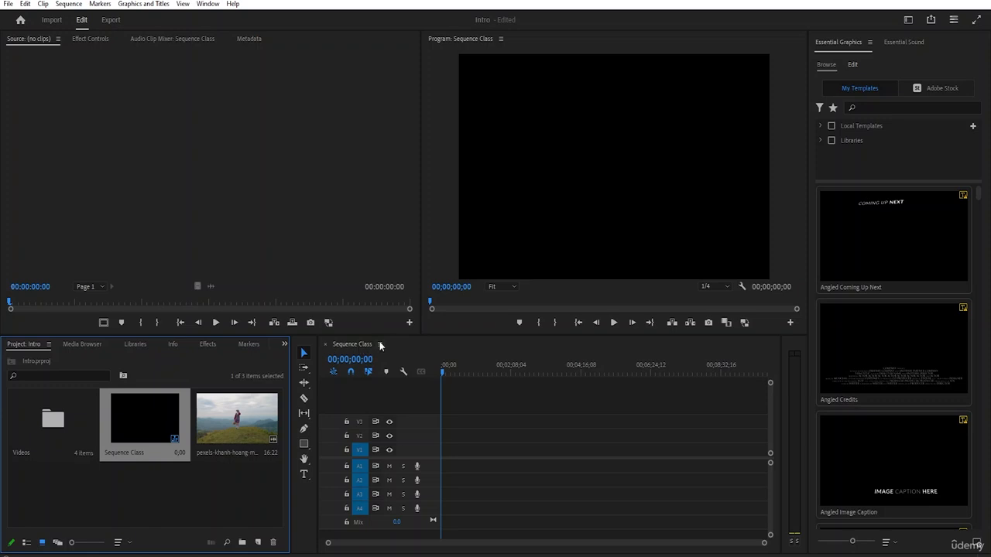
{"action": "left_click", "coordinate": [10, 7]}
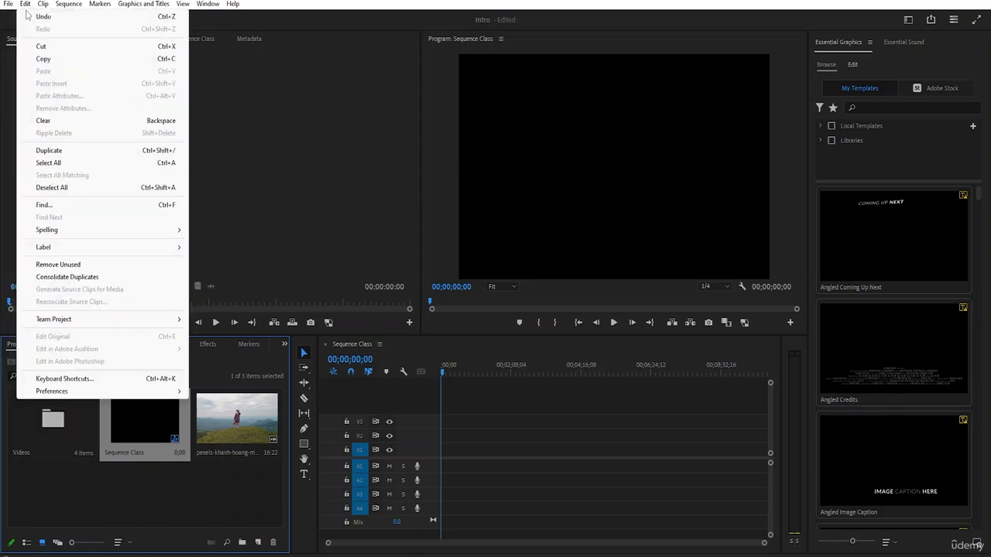
{"action": "mouse_move", "coordinate": [31, 17]}
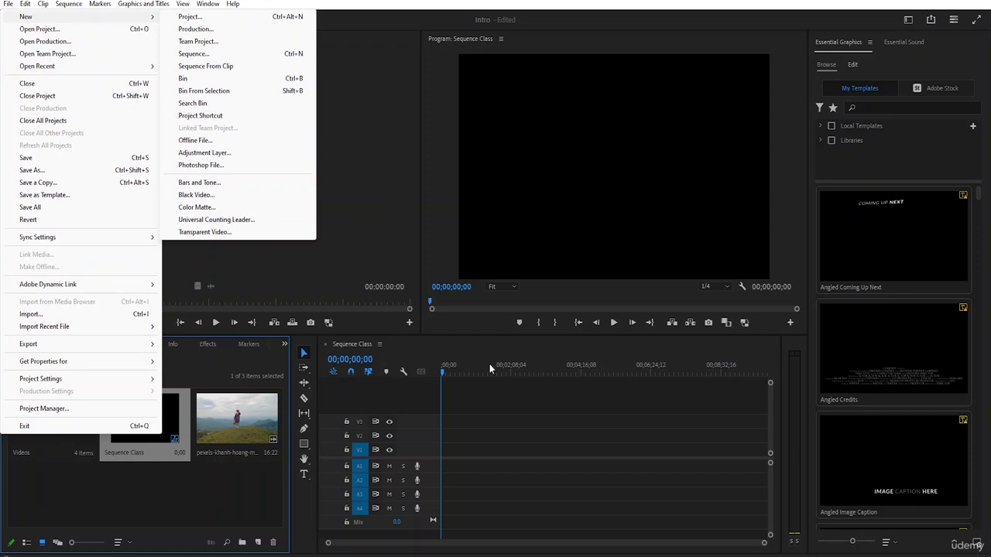
{"action": "left_click", "coordinate": [492, 411]}
{"action": "left_click", "coordinate": [492, 416]}
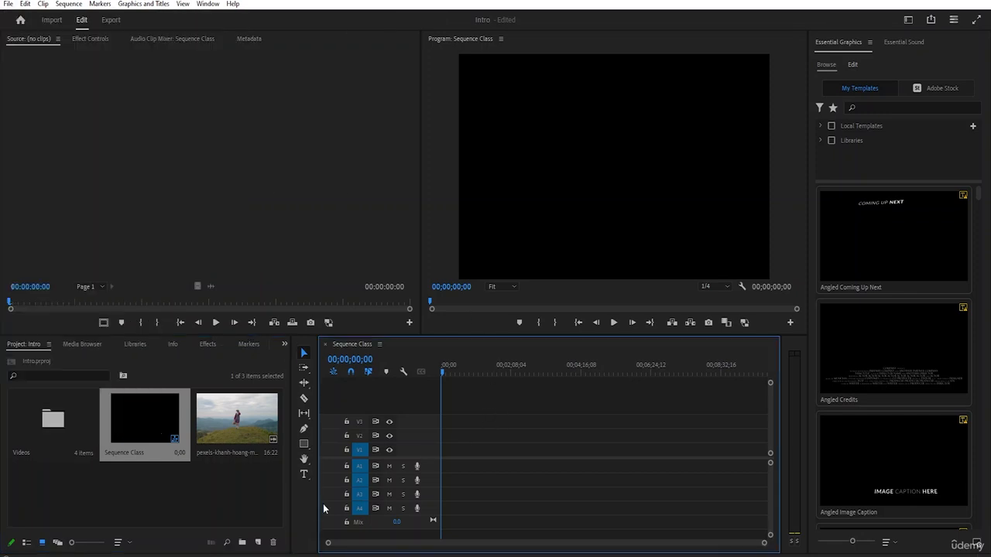
{"action": "left_click", "coordinate": [258, 541]}
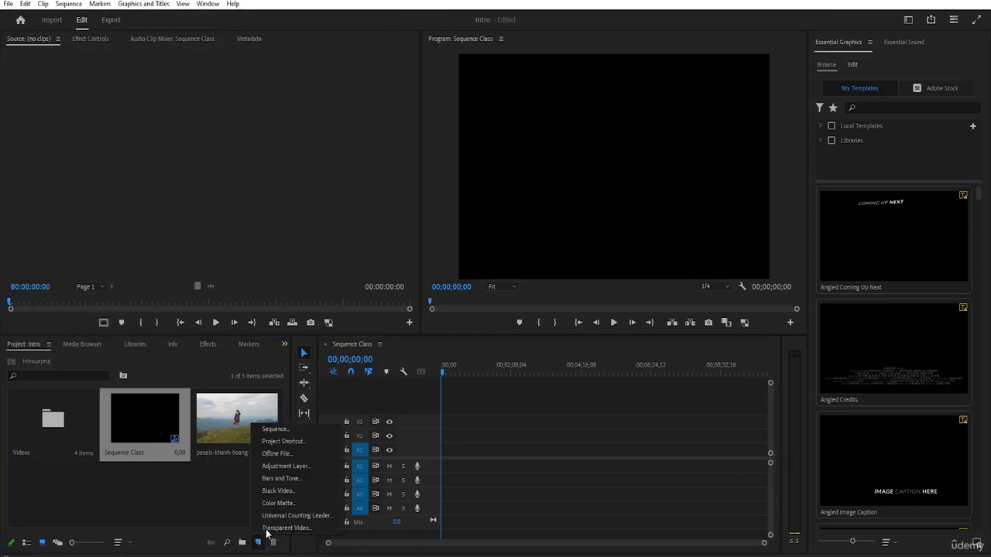
{"action": "left_click", "coordinate": [275, 431]}
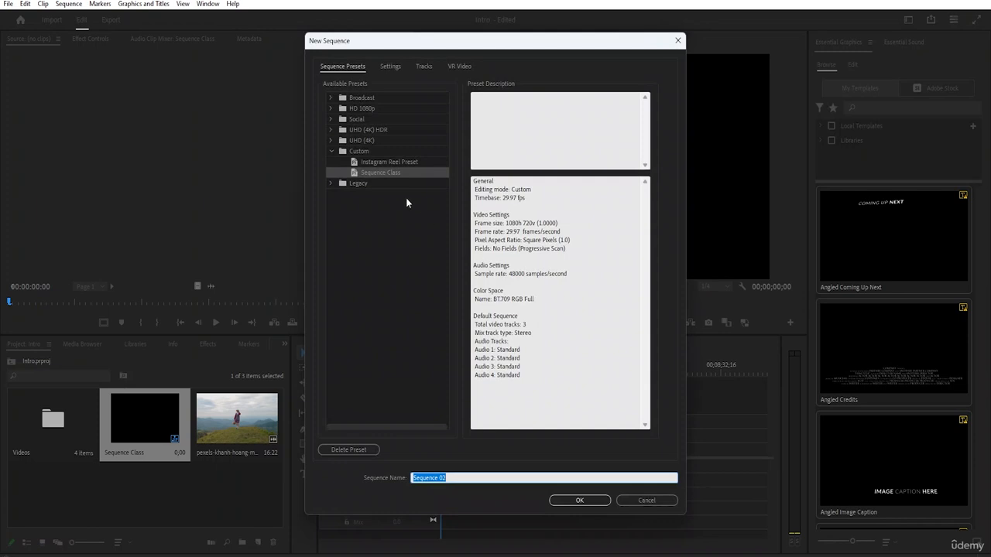
{"action": "left_click", "coordinate": [645, 500]}
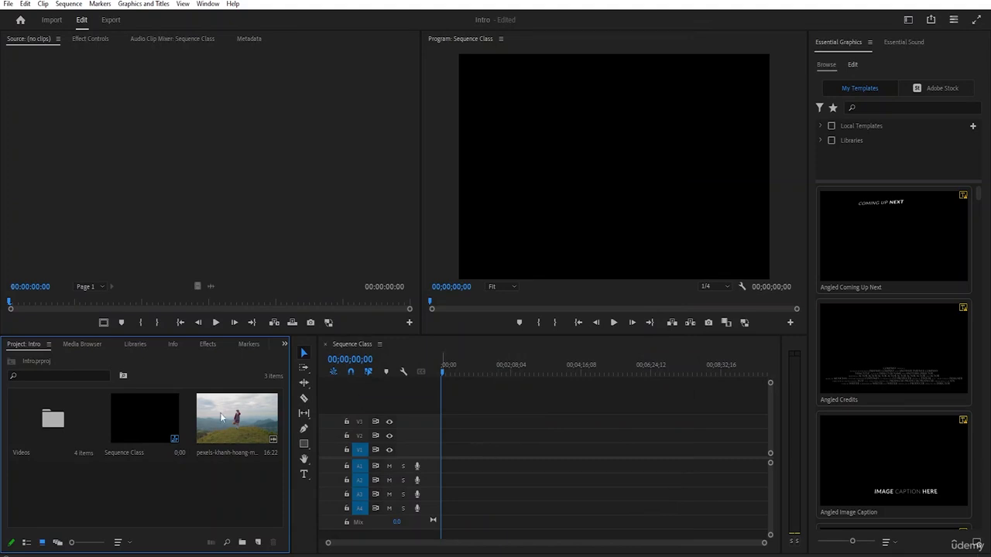
Place the hilltop clip at the start of Sequence Class on tracks V1 and A1, keeping the existing sequence settings.
{"action": "left_click_drag", "start_coordinate": [236, 424], "coordinate": [449, 463]}
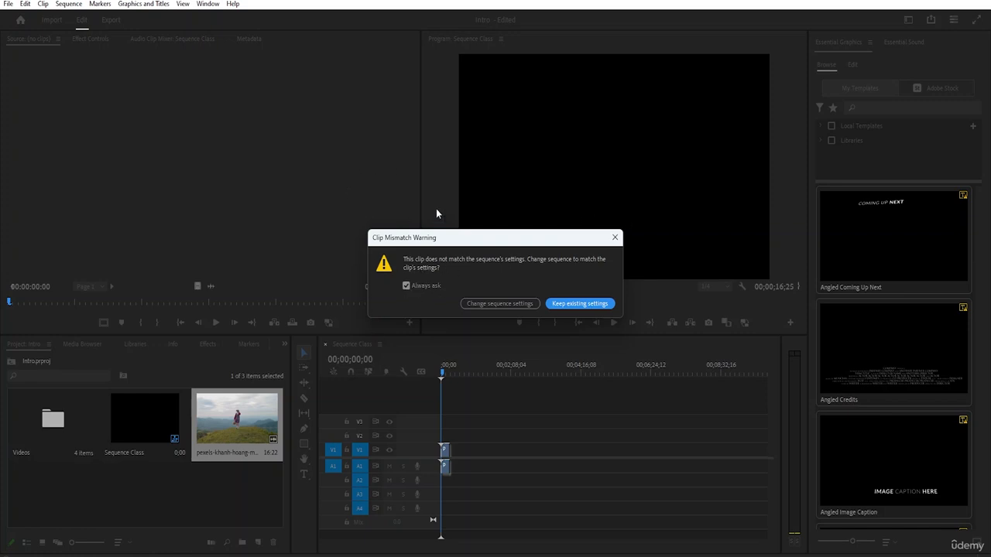
{"action": "left_click", "coordinate": [567, 305]}
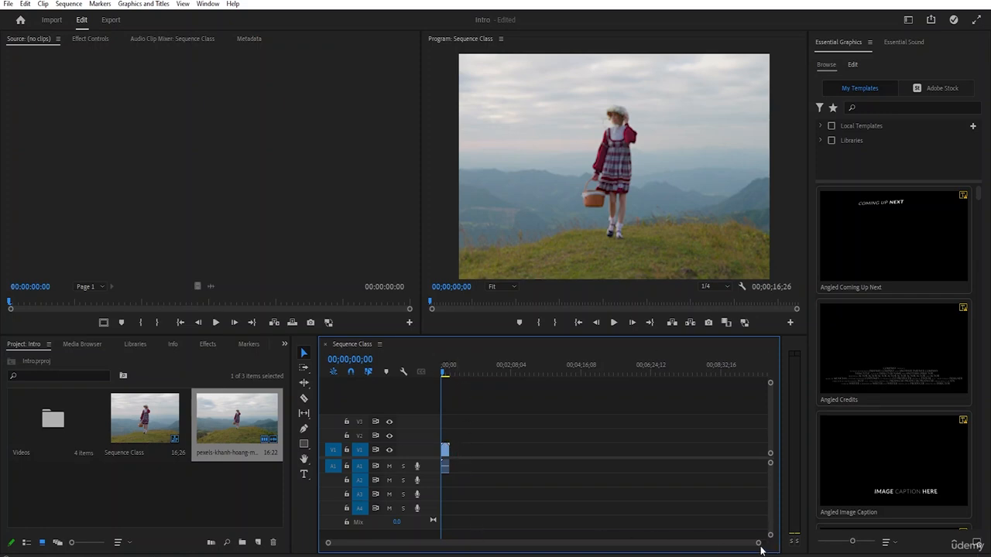
{"action": "left_click_drag", "start_coordinate": [757, 543], "coordinate": [412, 546]}
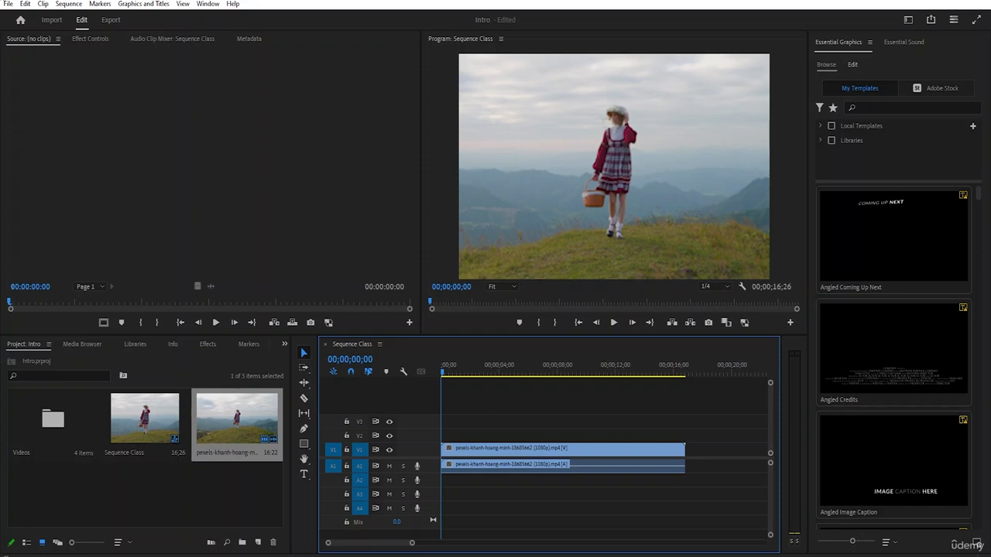
Review the general settings of Sequence Class and close them without changes.
{"action": "left_click", "coordinate": [67, 4]}
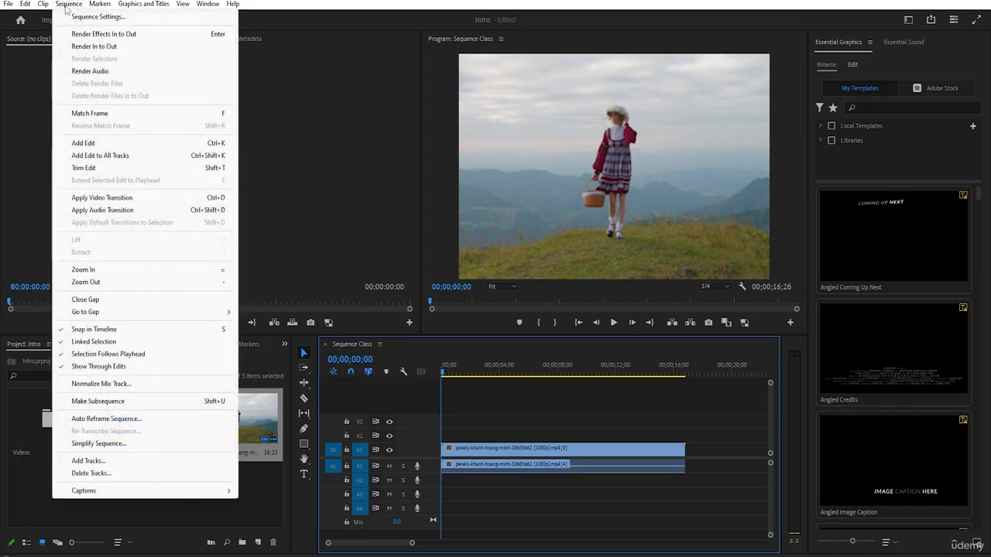
{"action": "left_click", "coordinate": [81, 17]}
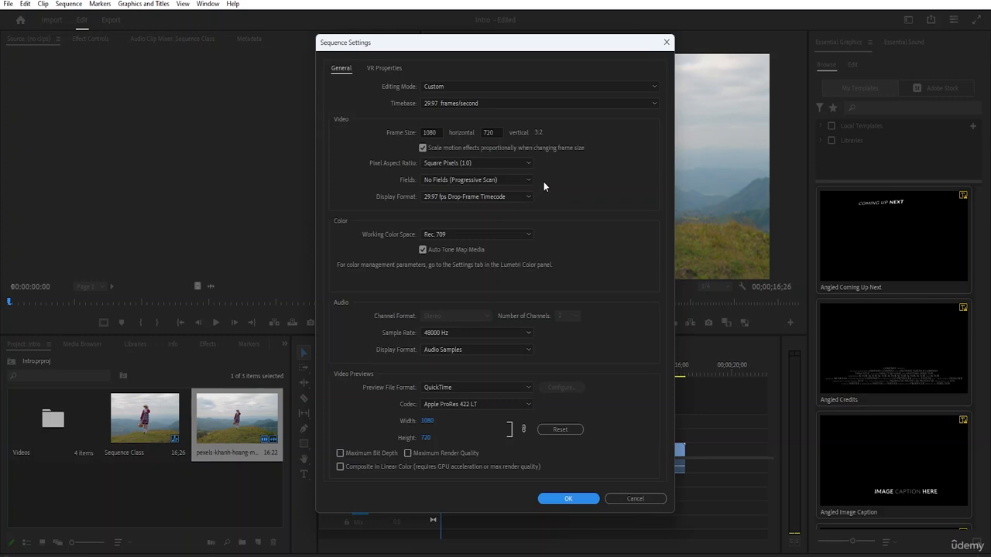
{"action": "left_click", "coordinate": [637, 499]}
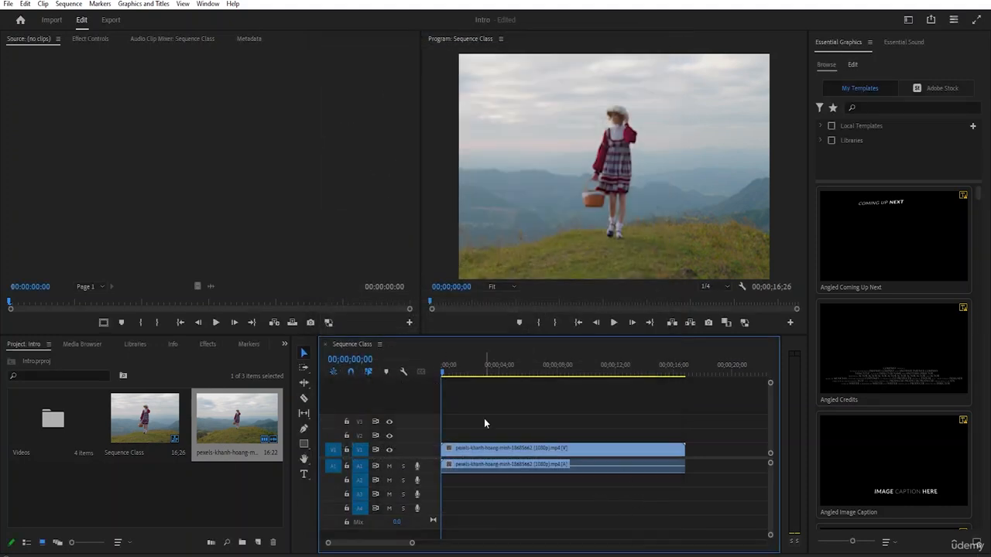
Delete the hilltop clip's video and audio from the Sequence Class timeline.
{"action": "left_click_drag", "start_coordinate": [464, 398], "coordinate": [549, 520]}
{"action": "key", "text": "Delete"}
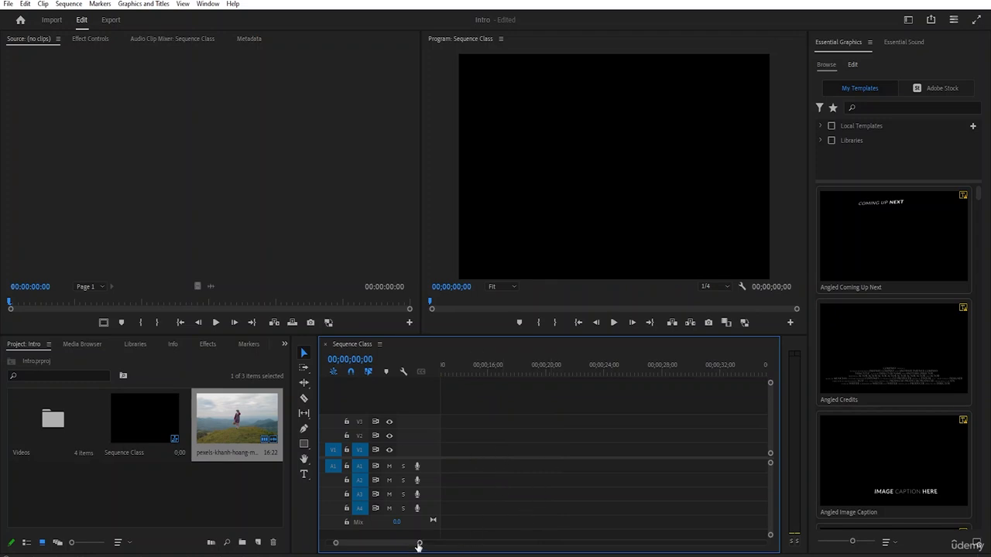
{"action": "left_click_drag", "start_coordinate": [418, 543], "coordinate": [298, 546]}
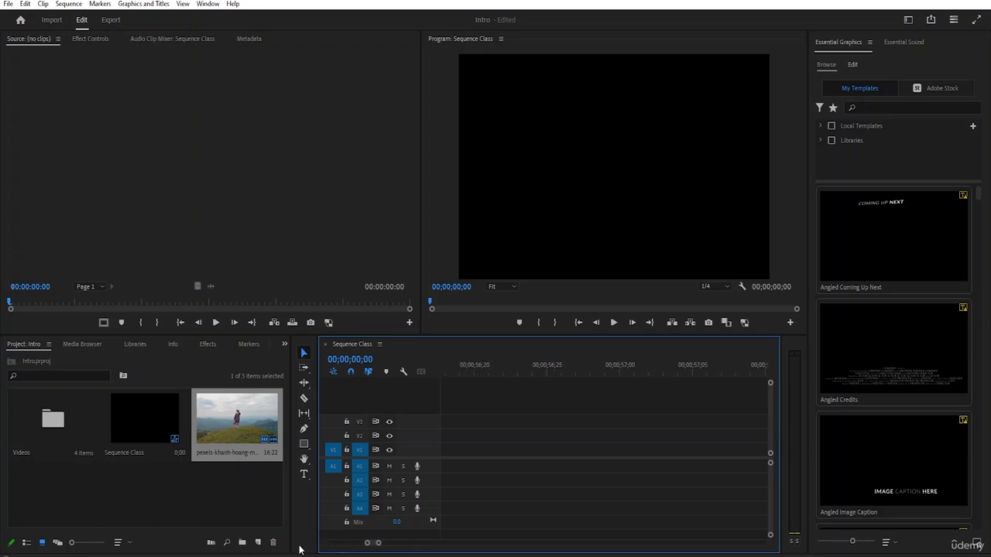
Check the frame size and timebase in the emptied Sequence Class's settings and close them without changes.
{"action": "left_click_drag", "start_coordinate": [367, 544], "coordinate": [312, 549]}
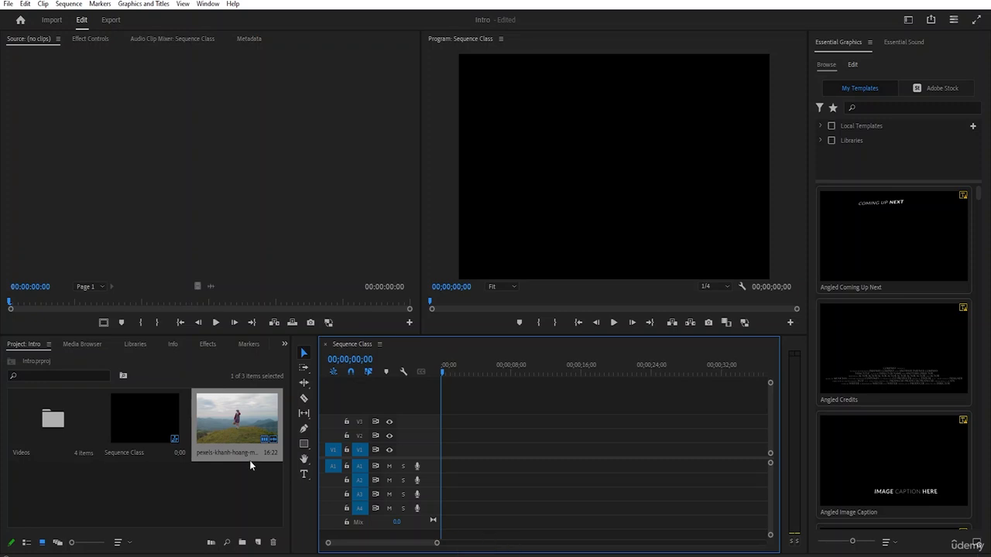
{"action": "right_click", "coordinate": [141, 439]}
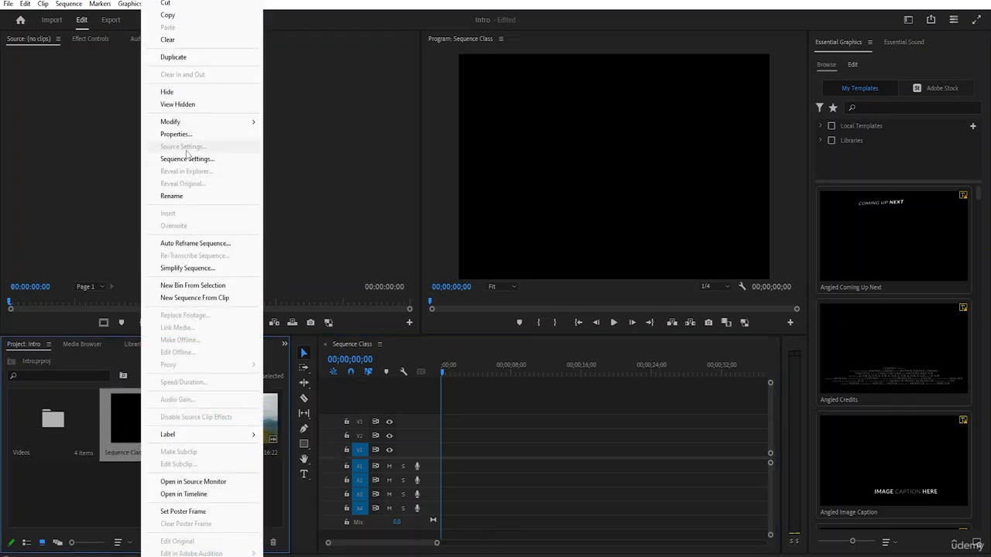
{"action": "left_click", "coordinate": [187, 158]}
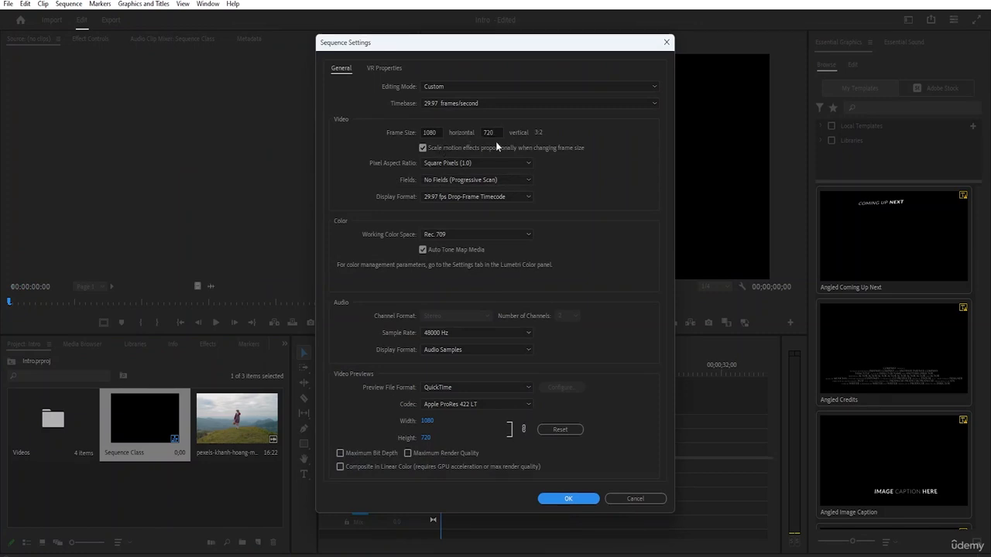
{"action": "left_click", "coordinate": [647, 500]}
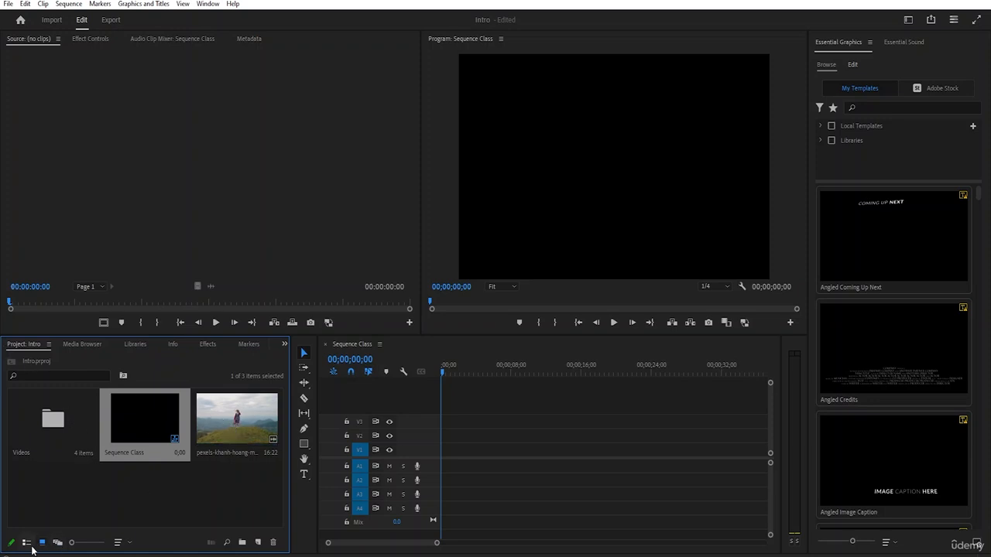
Show the project items as a list and place the hilltop clip at Sequence Class's start on V1 and A1, changing sequence settings to match.
{"action": "left_click", "coordinate": [26, 543]}
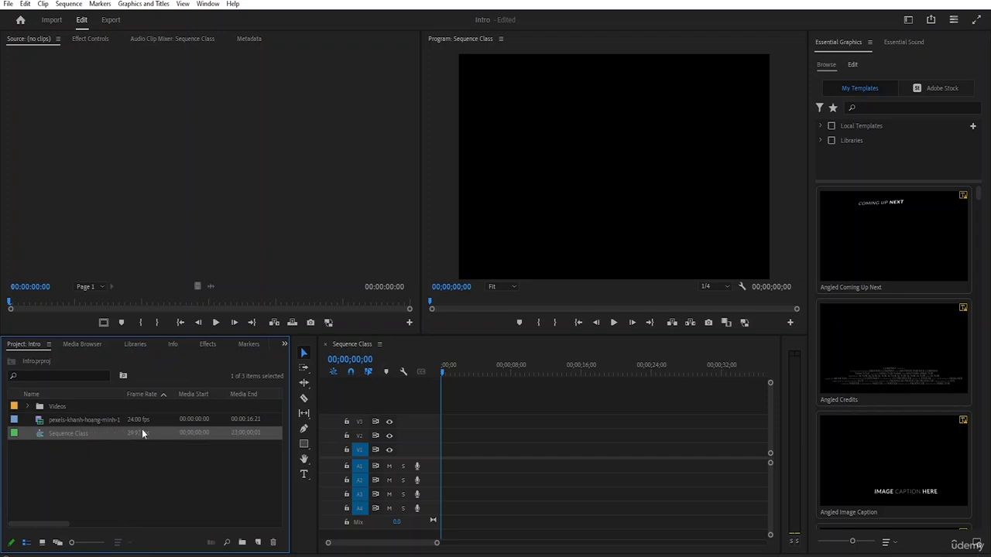
{"action": "left_click", "coordinate": [124, 421]}
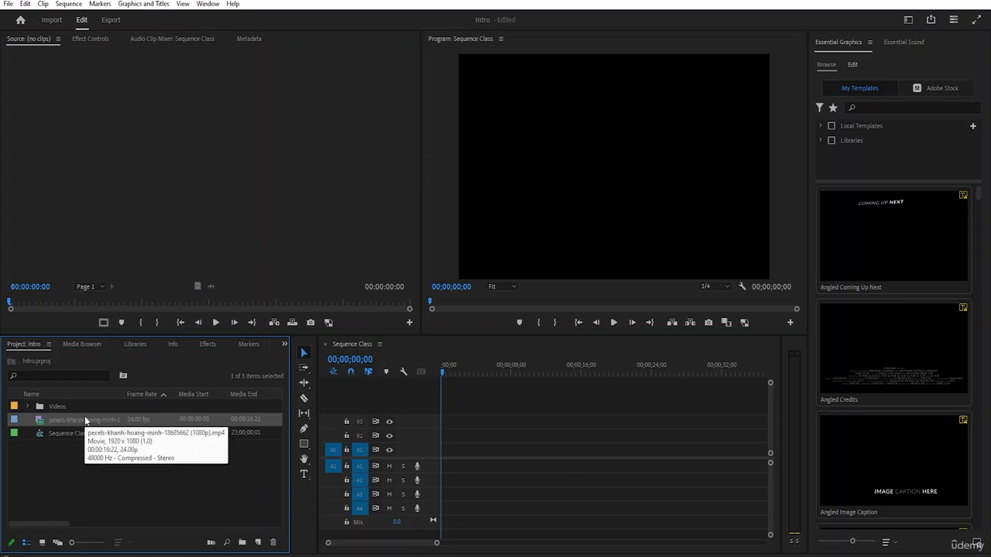
{"action": "left_click_drag", "start_coordinate": [79, 419], "coordinate": [442, 436]}
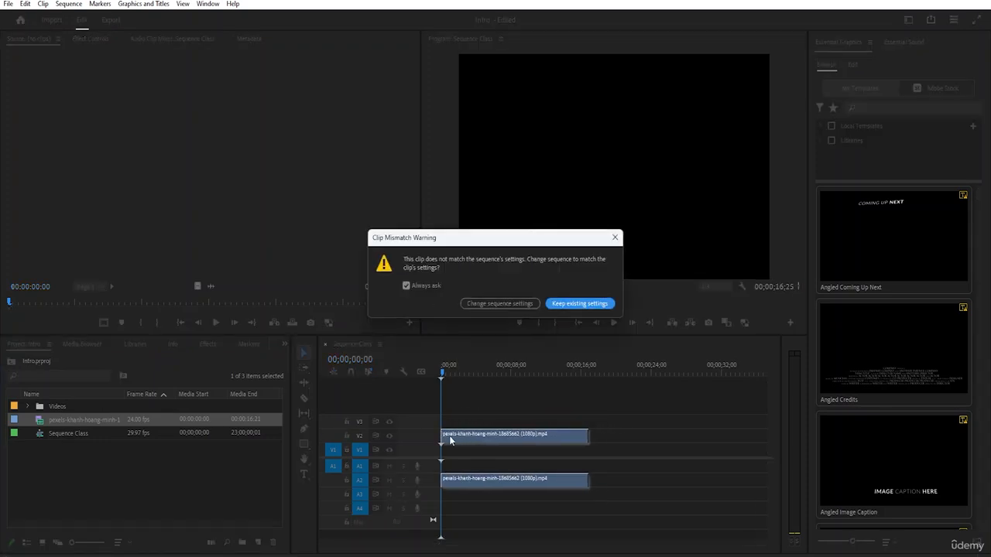
{"action": "left_click", "coordinate": [496, 303]}
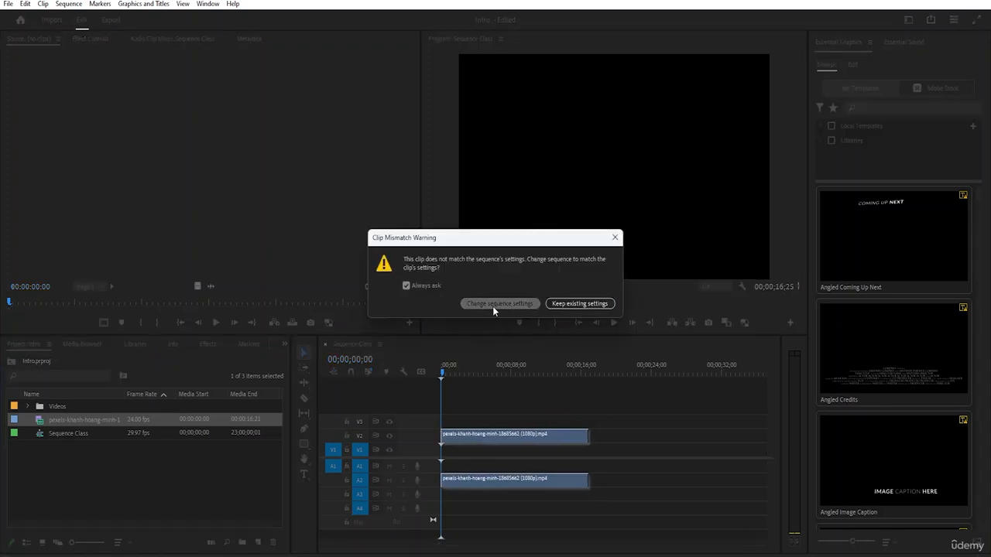
{"action": "left_click_drag", "start_coordinate": [507, 477], "coordinate": [504, 448]}
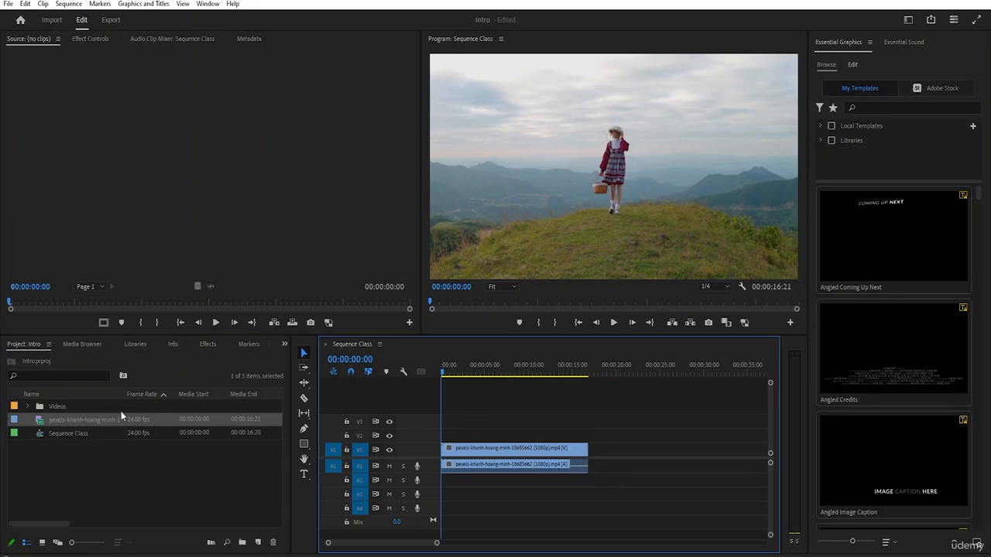
Compare the frame rates of Sequence Class and the hilltop clip in the project list, and return the project items to thumbnail view.
{"action": "left_click", "coordinate": [76, 434]}
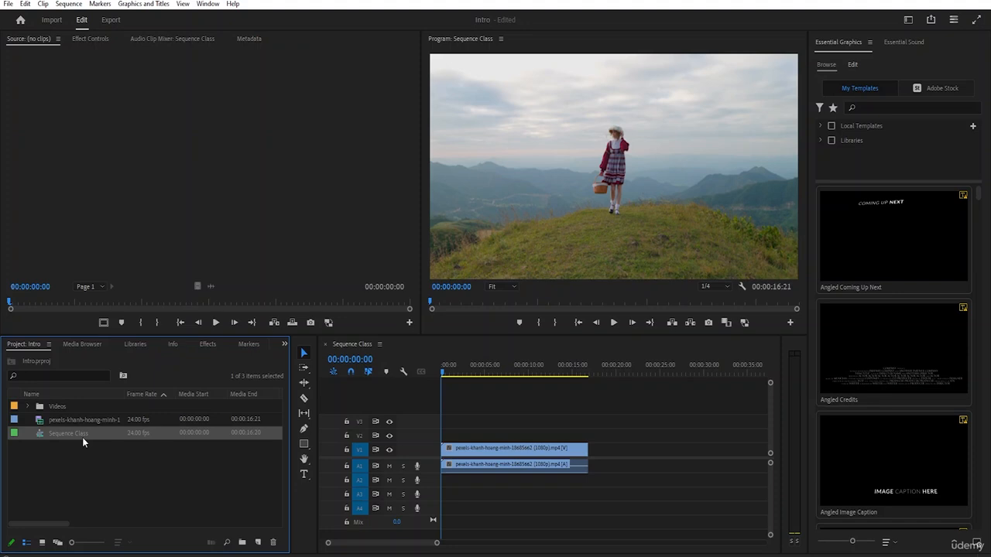
{"action": "left_click", "coordinate": [151, 459]}
{"action": "left_click", "coordinate": [118, 420]}
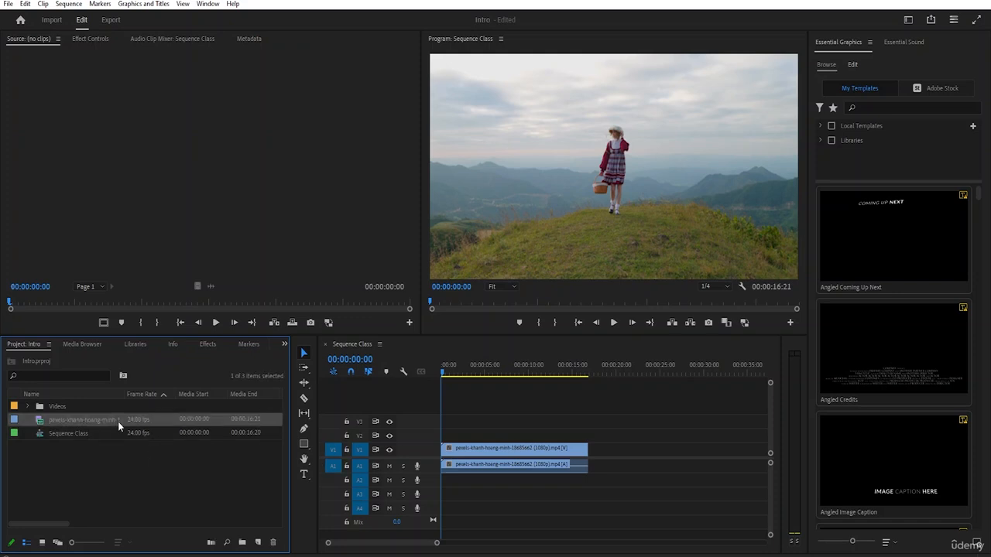
{"action": "left_click", "coordinate": [44, 542]}
{"action": "left_click", "coordinate": [170, 491]}
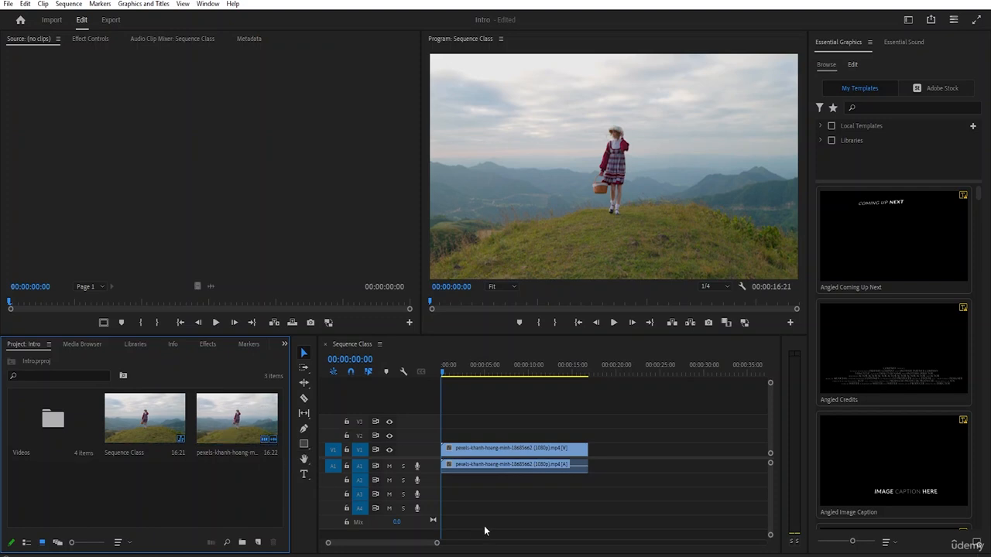
Review Sequence Class's settings after matching it to the hilltop clip and close them without changes.
{"action": "left_click", "coordinate": [497, 500]}
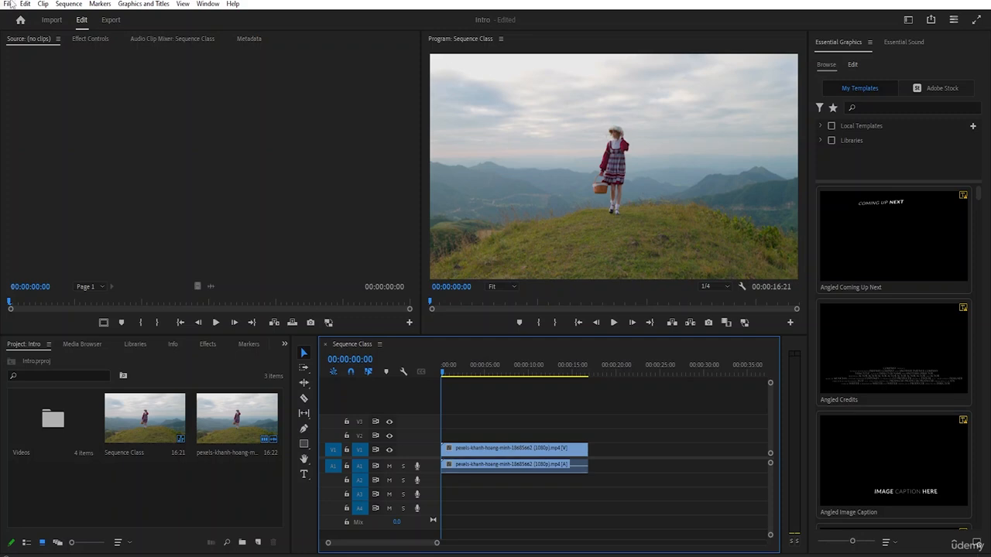
{"action": "left_click", "coordinate": [69, 4]}
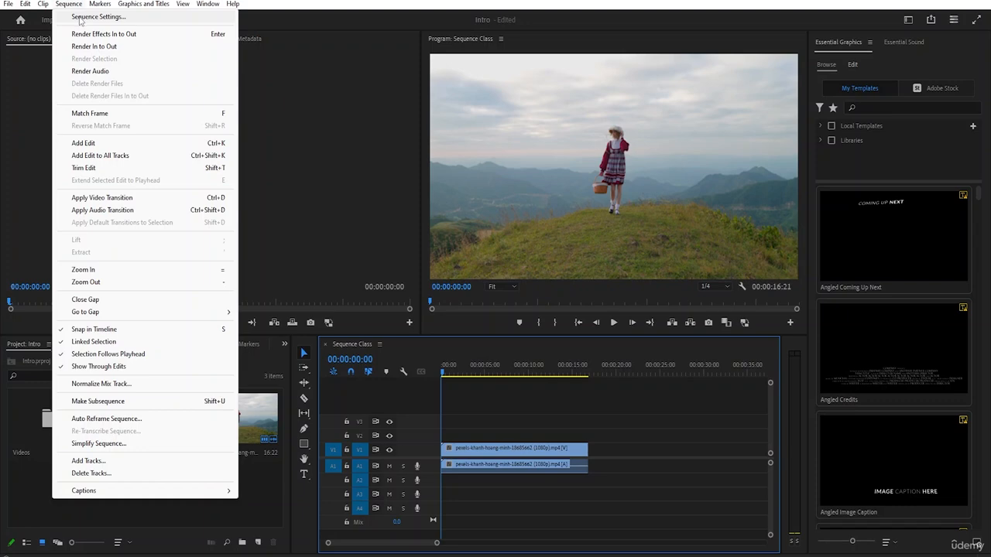
{"action": "left_click", "coordinate": [80, 17]}
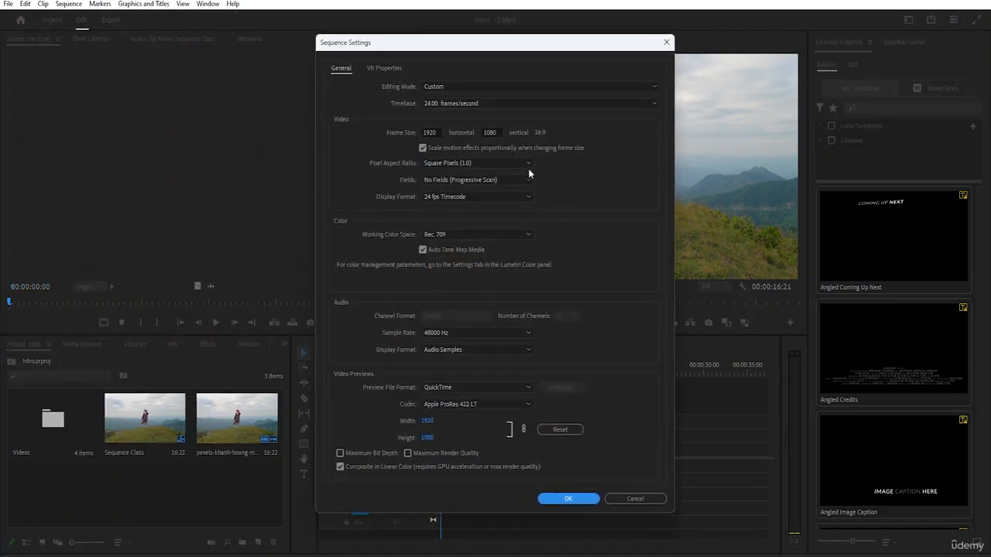
{"action": "left_click", "coordinate": [637, 499]}
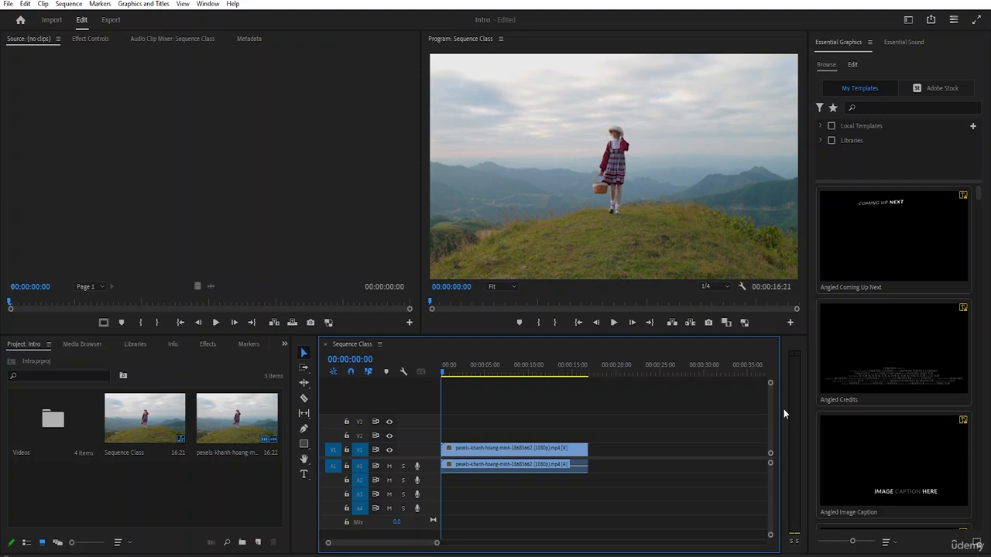
{"action": "left_click", "coordinate": [259, 545]}
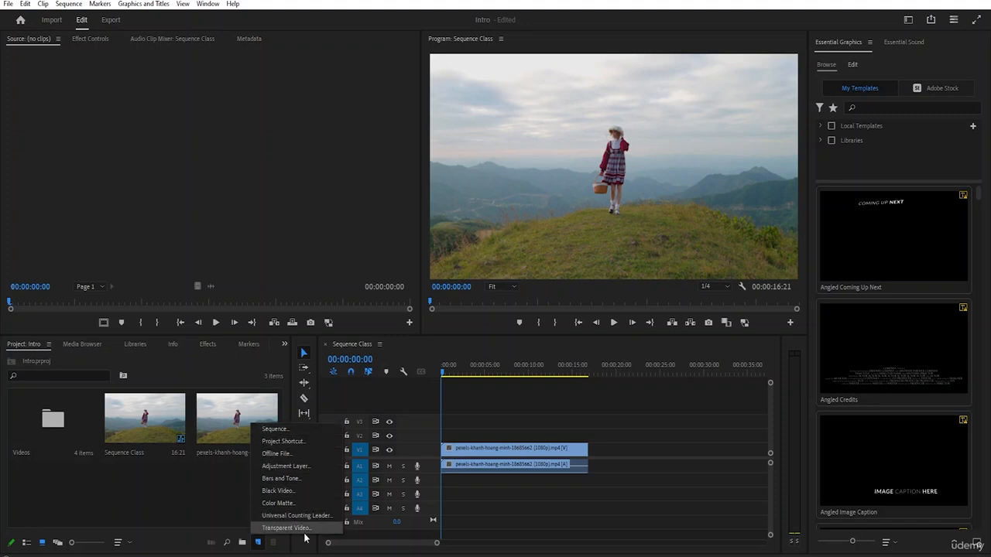
{"action": "left_click", "coordinate": [184, 502]}
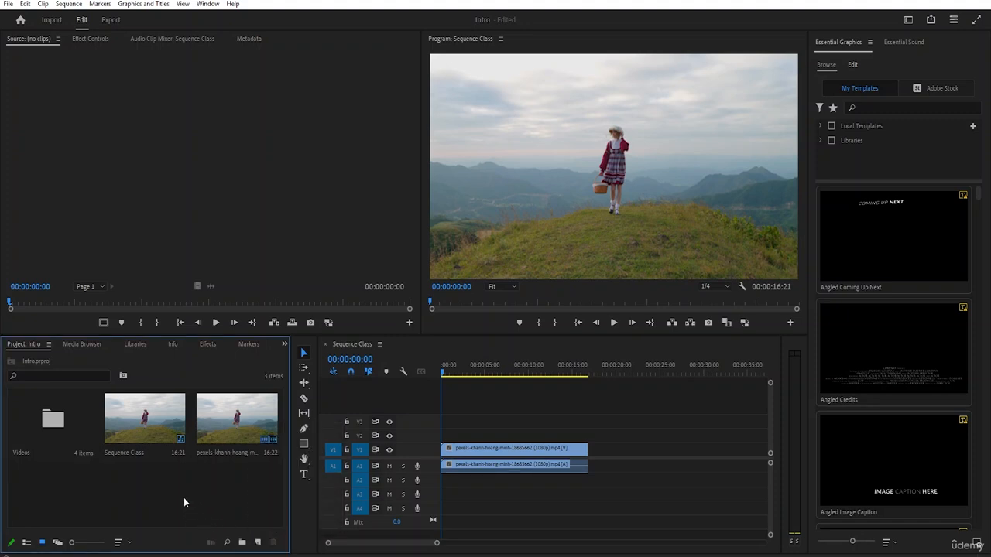